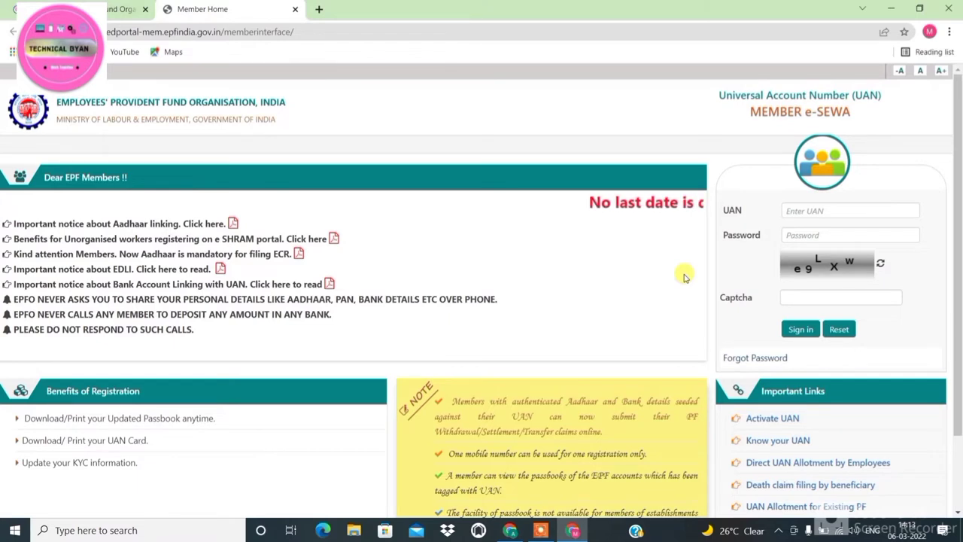
Sign in with the member's UAN, the account password and captcha e9LXw
left_click(824, 211)
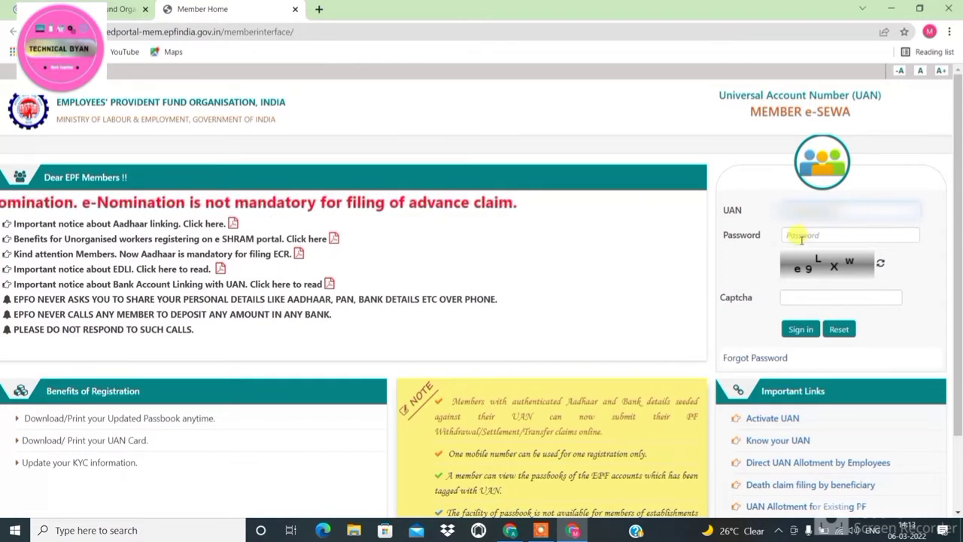
left_click(799, 234)
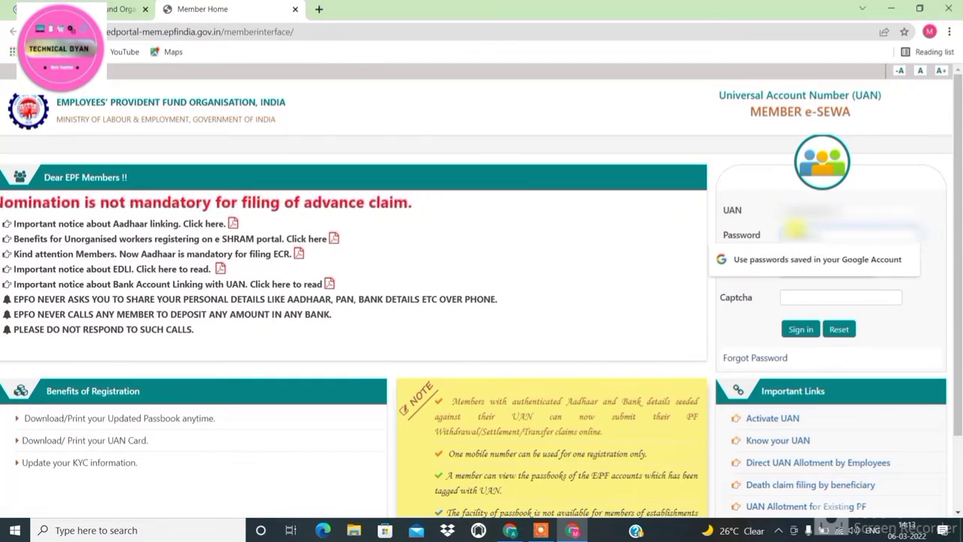
type("********")
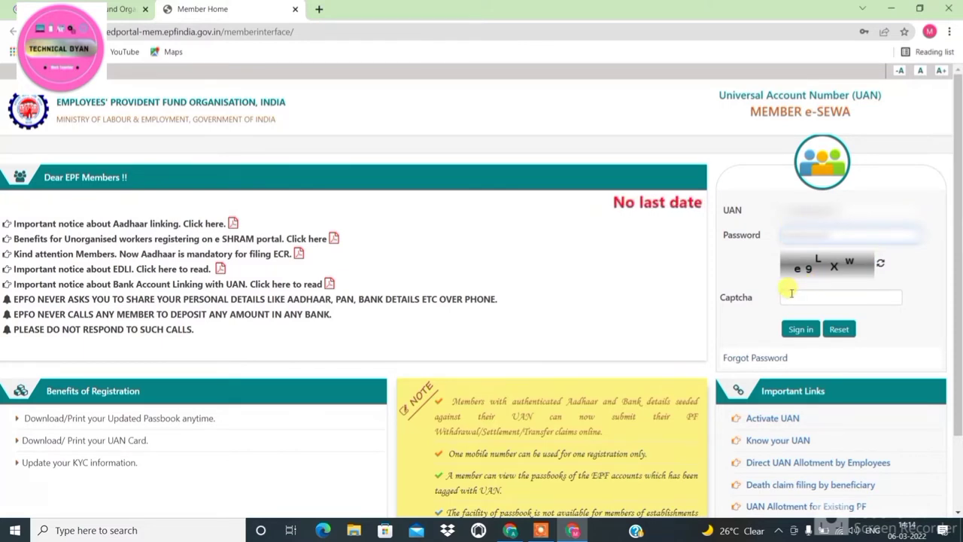
left_click(791, 294)
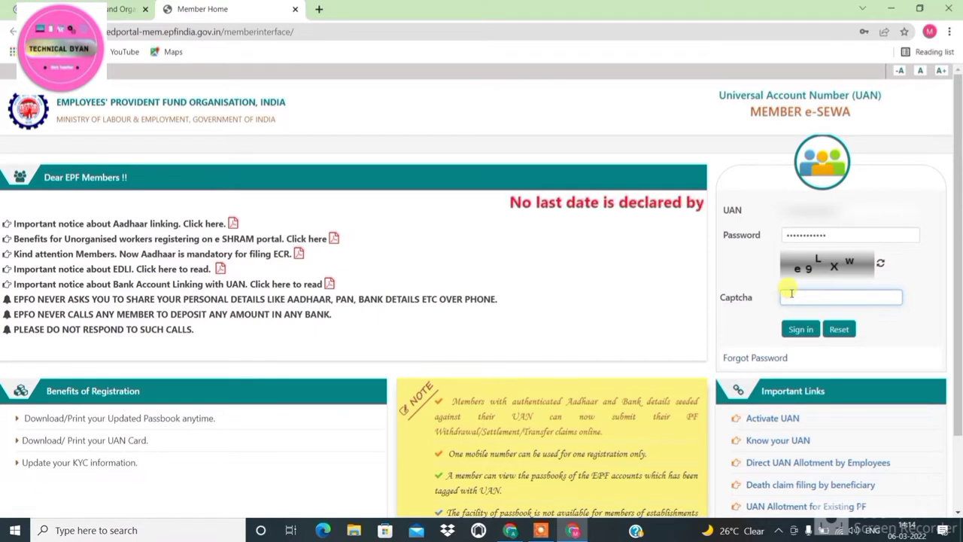
type("e9")
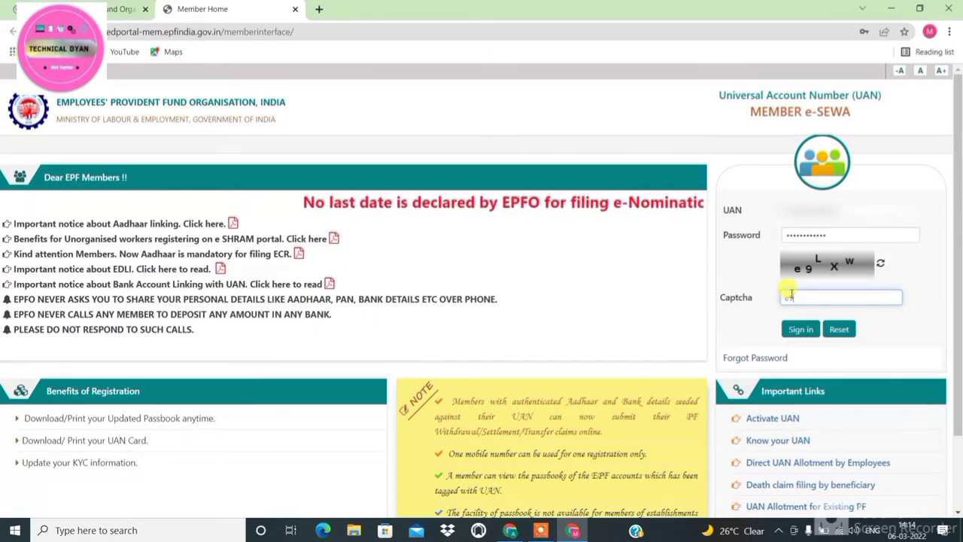
type("L")
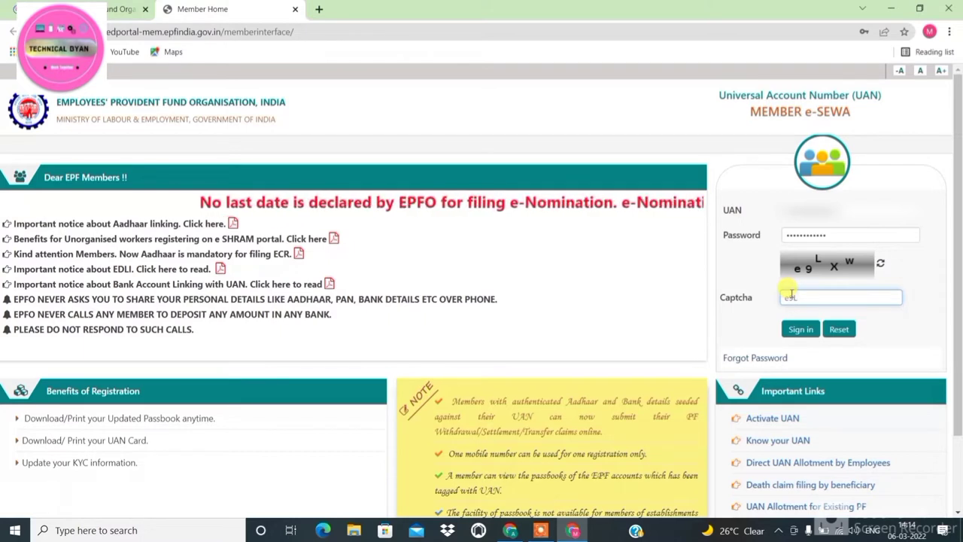
type("X")
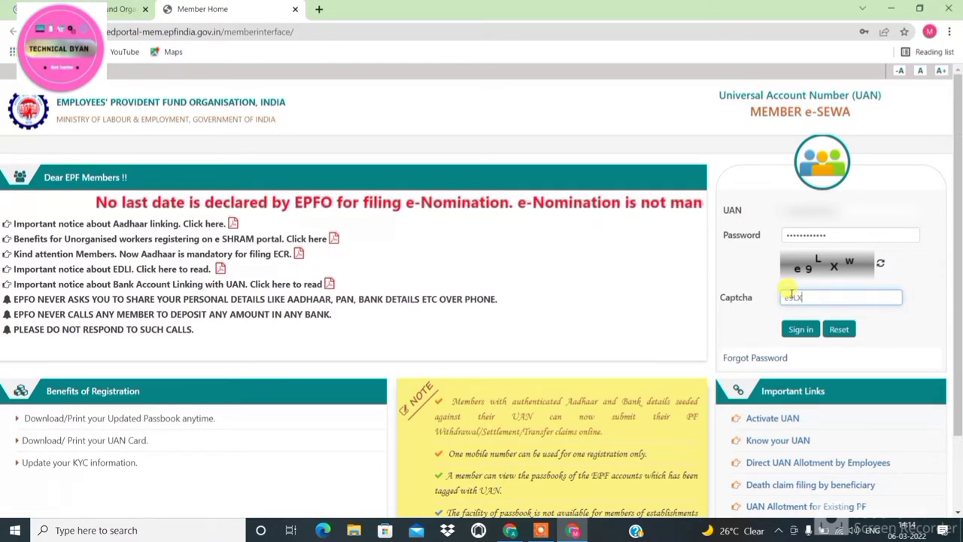
type("w")
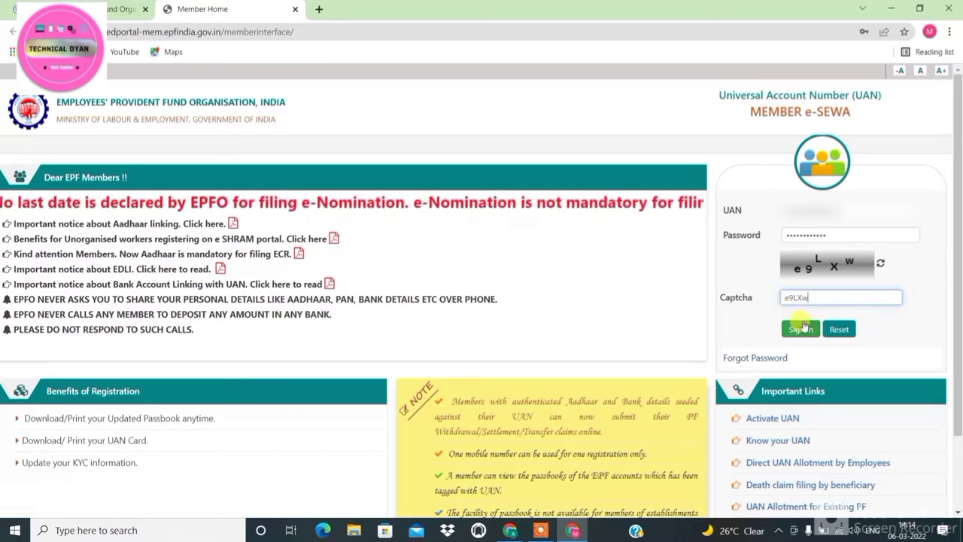
left_click(801, 329)
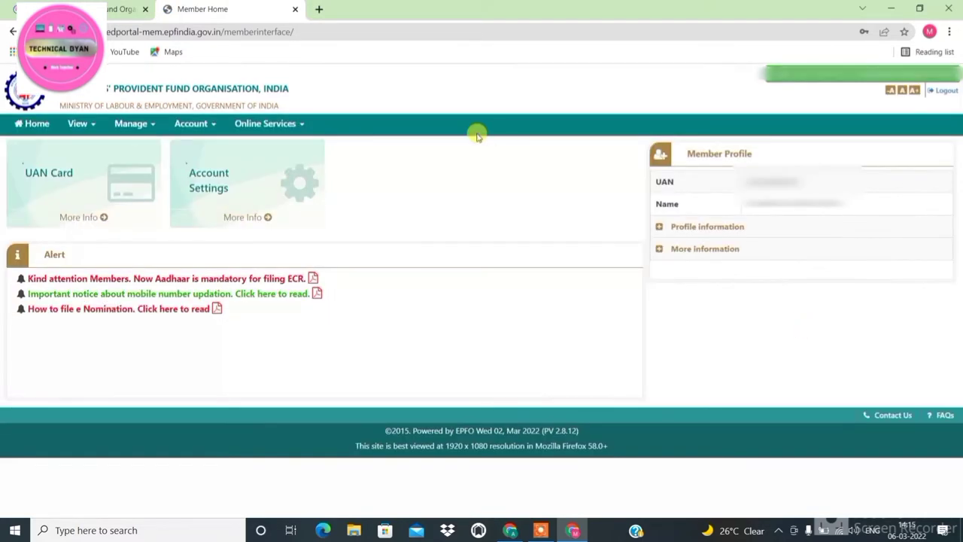
left_click(80, 126)
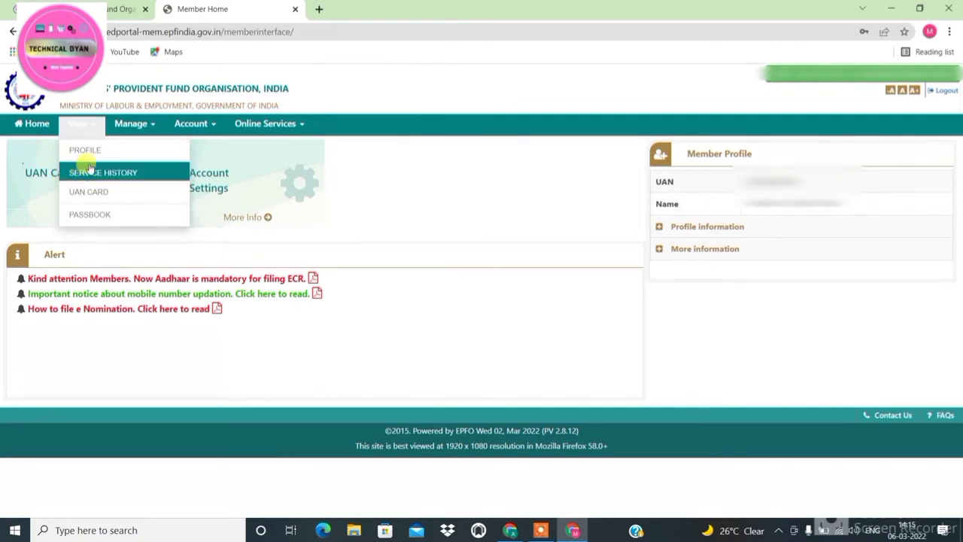
left_click(127, 132)
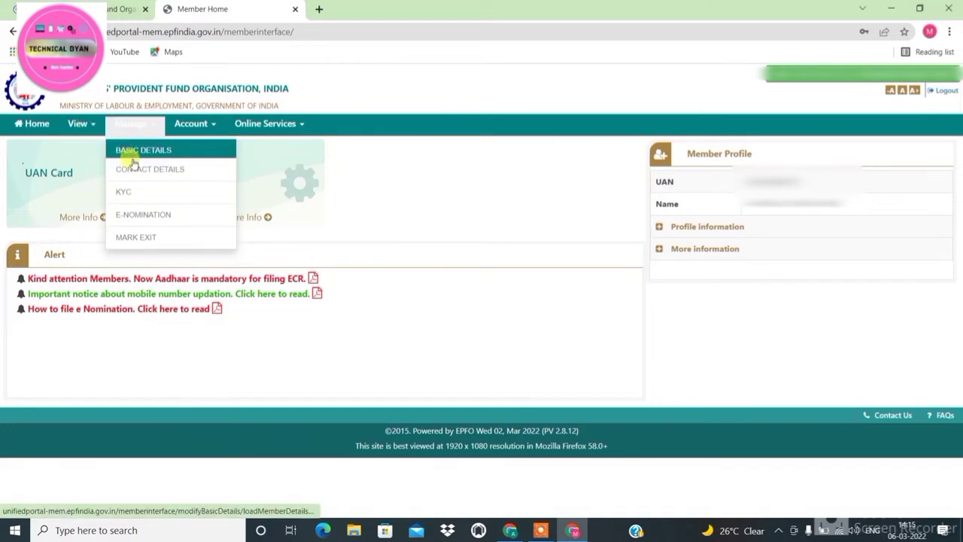
left_click(130, 192)
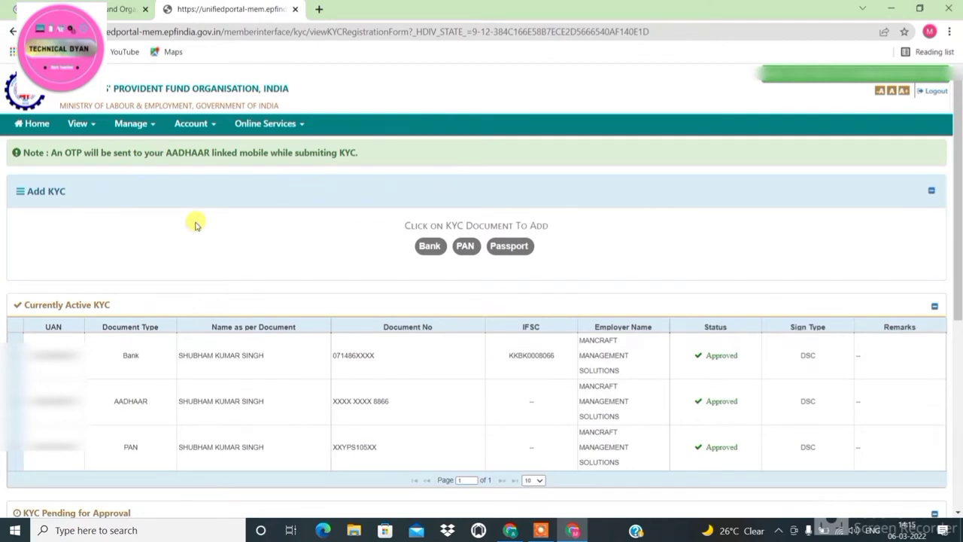
scroll(195, 225, "down", 1)
scroll(195, 225, "down", 2)
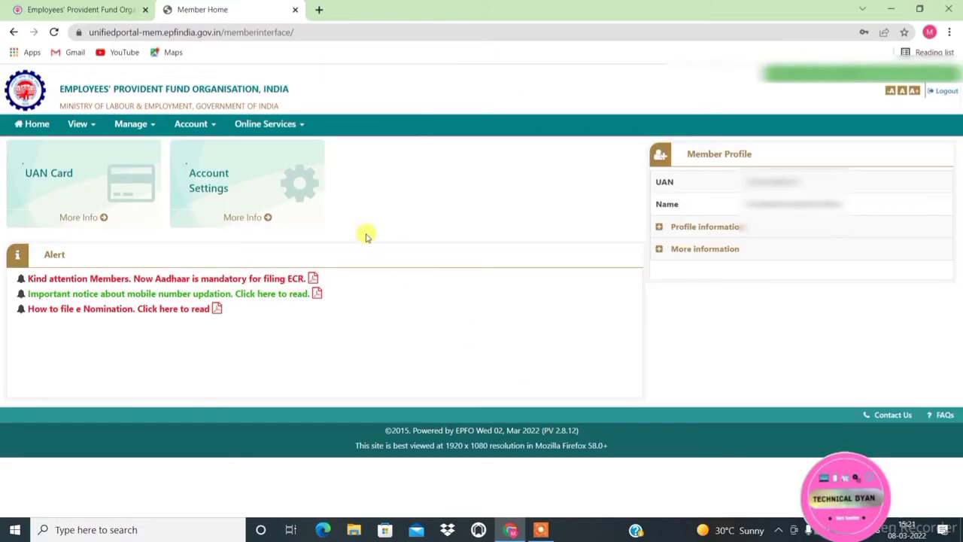
Start a Claim (Form-31,19,10C & 10D), verify the seeded bank account and accept the undertaking
left_click(286, 134)
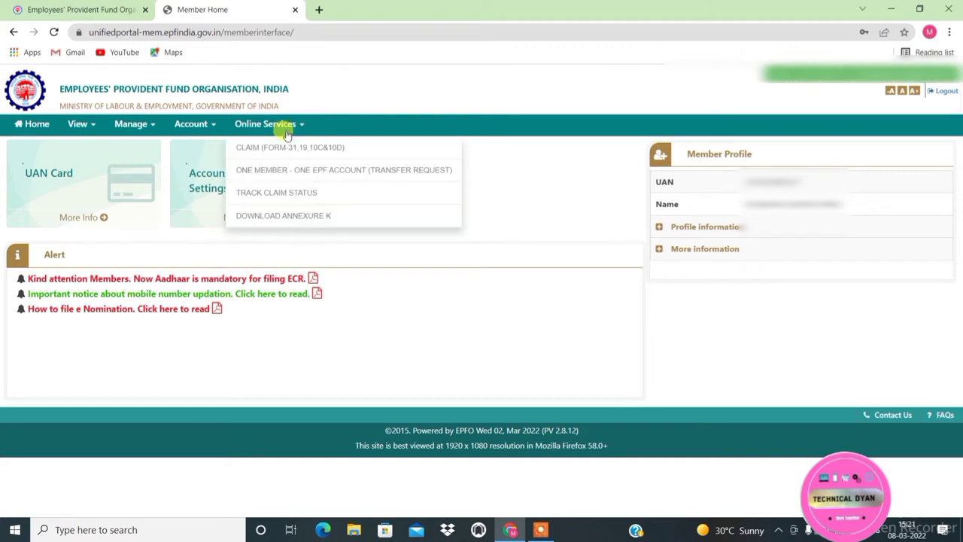
left_click(281, 147)
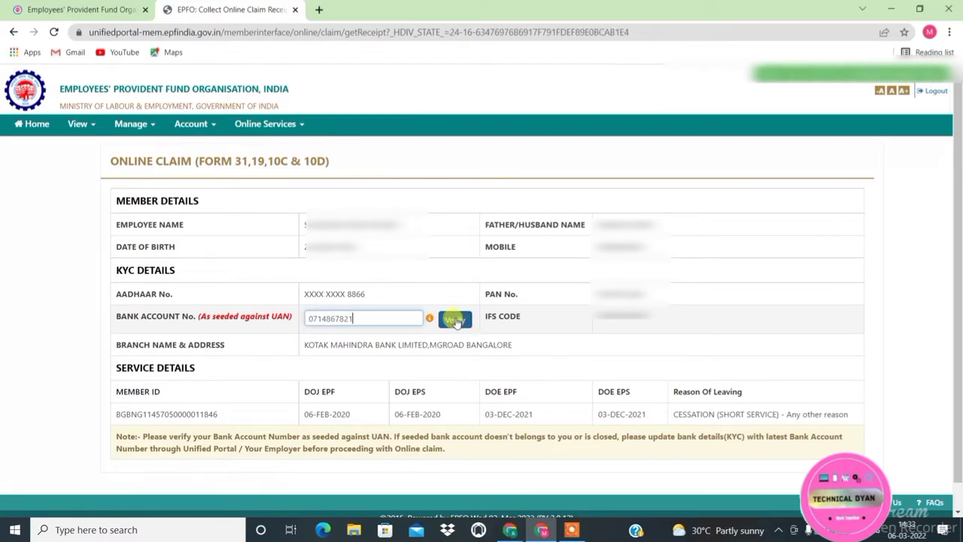
left_click(455, 319)
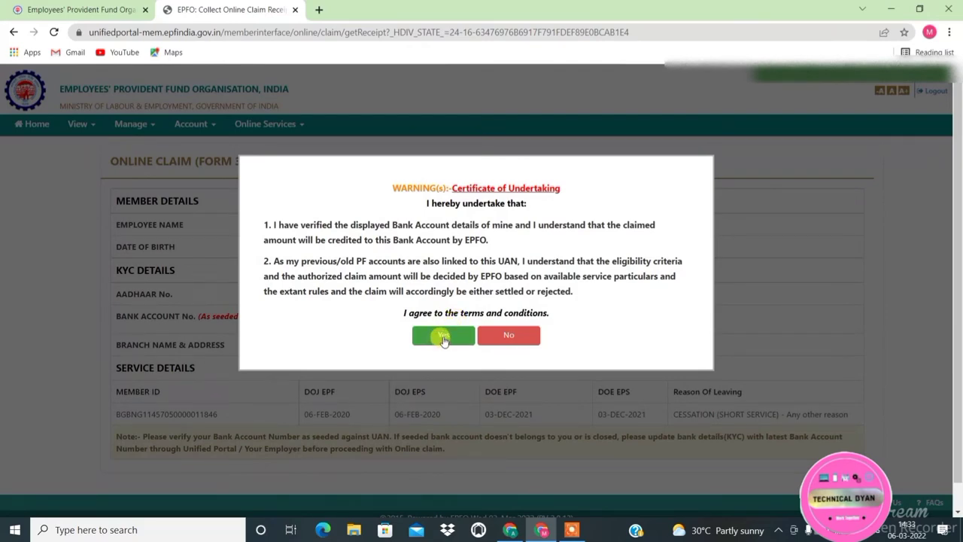
left_click(444, 337)
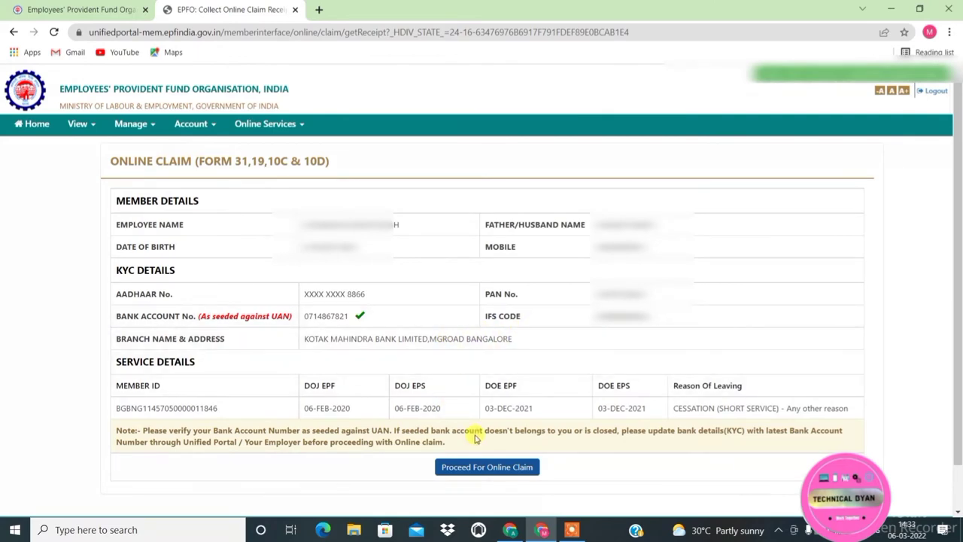
left_click(474, 468)
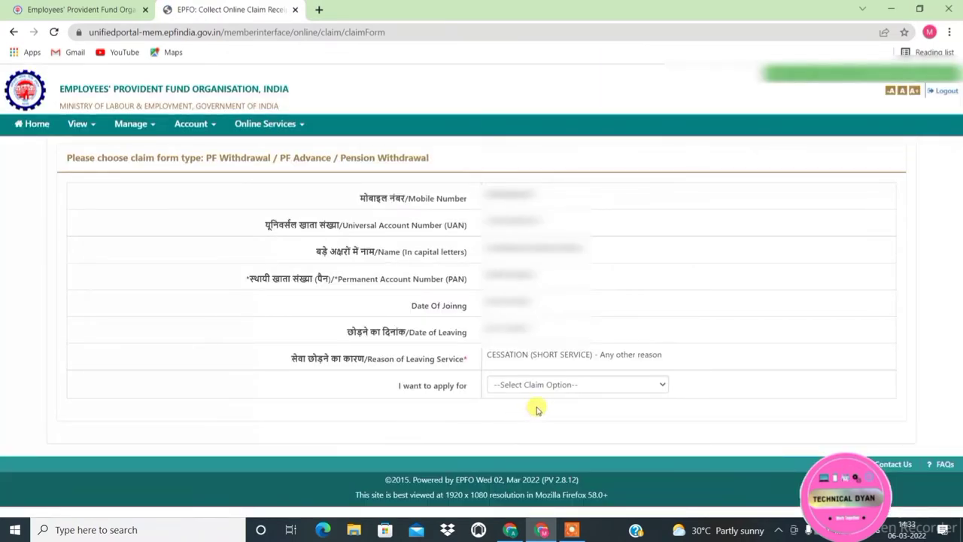
Choose ONLY PF WITHDRAWAL (FORM-19) in the 'I want to apply for' list
left_click(626, 384)
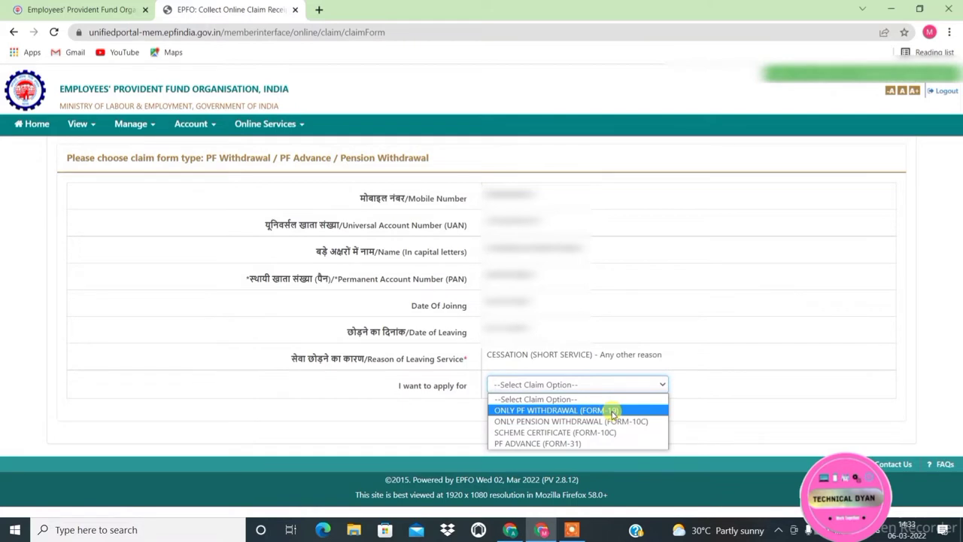
left_click(613, 411)
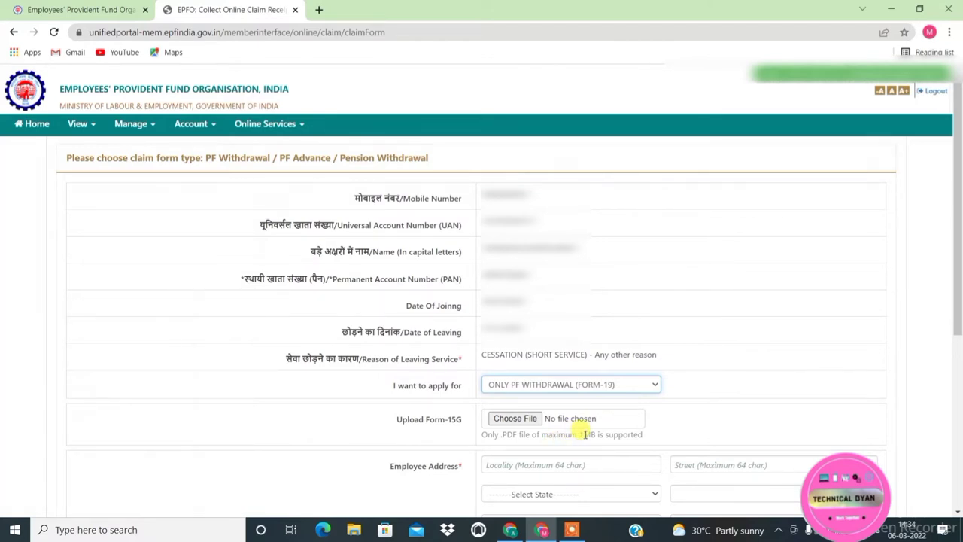
Enter 'Attibele industrial Area' as the address locality
left_click(513, 460)
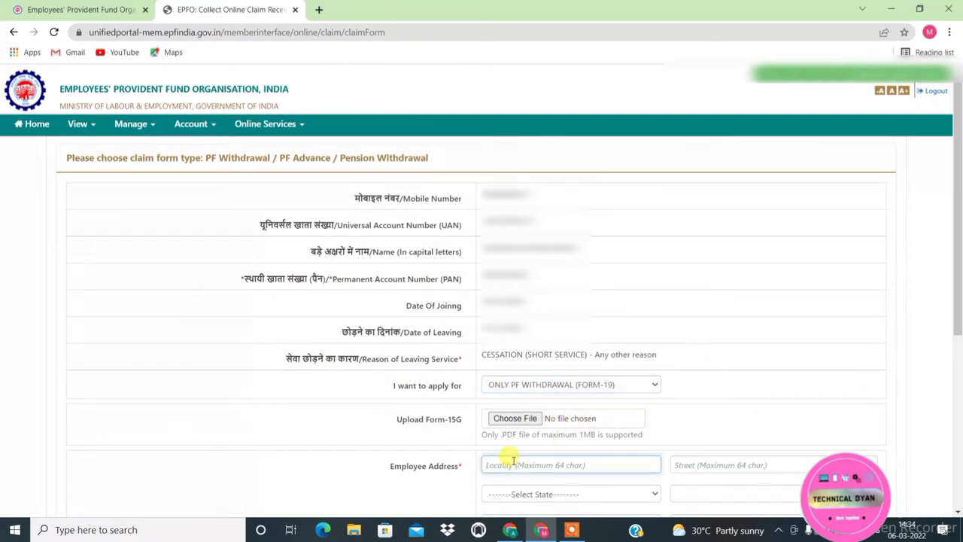
type("a")
key("BackSpace")
type("Attibele industri")
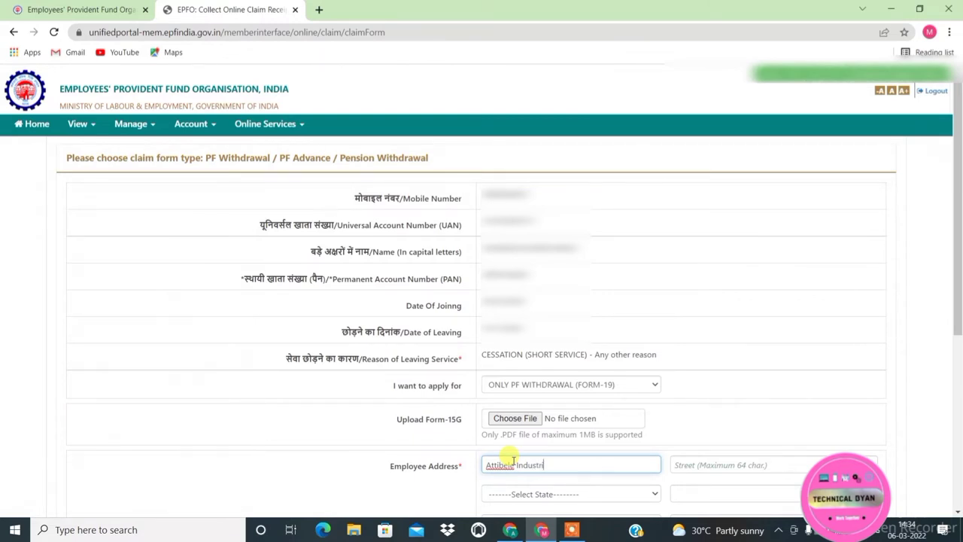
type("al Area")
Set state KARNATAKA, district BENGALURU (BANGALORE) URBAN, city Bangalore and PIN 562107
left_click(615, 493)
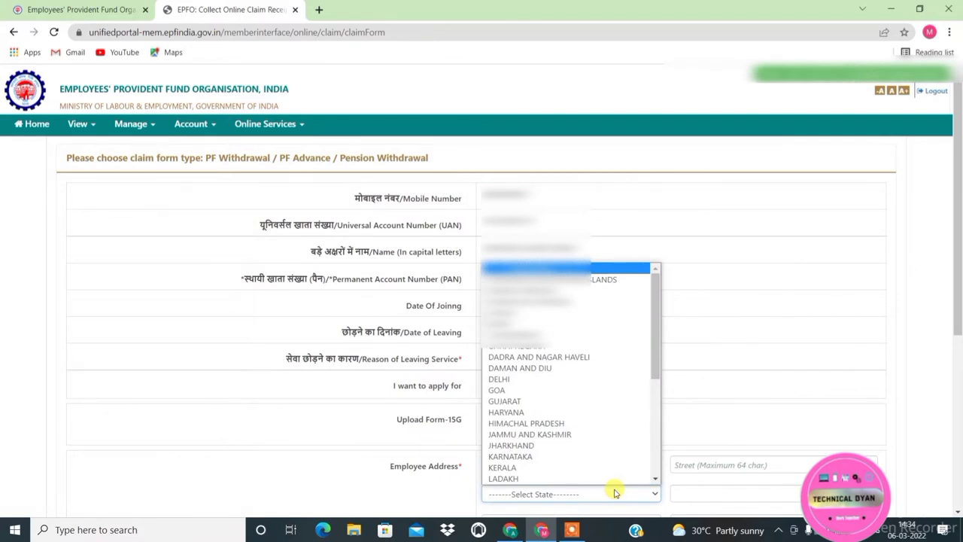
left_click(583, 455)
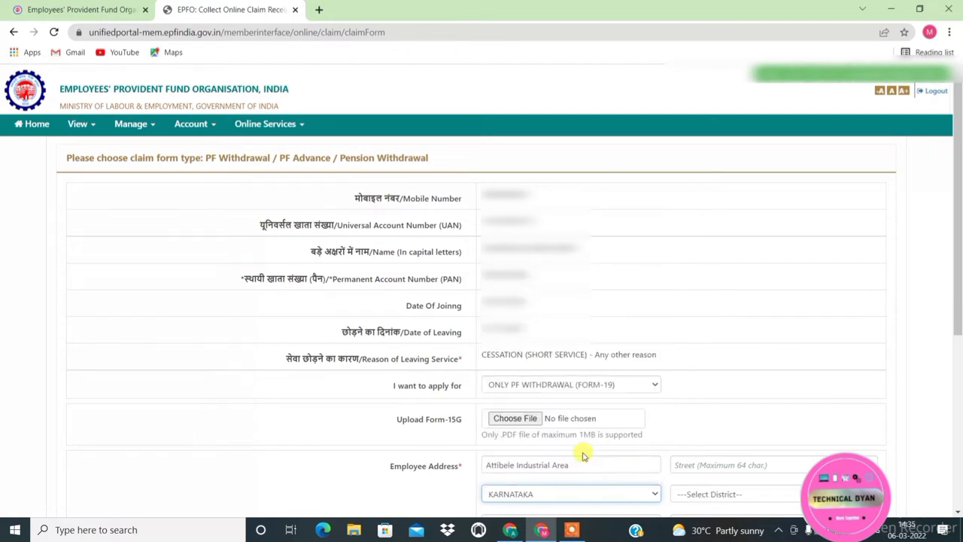
left_click(727, 496)
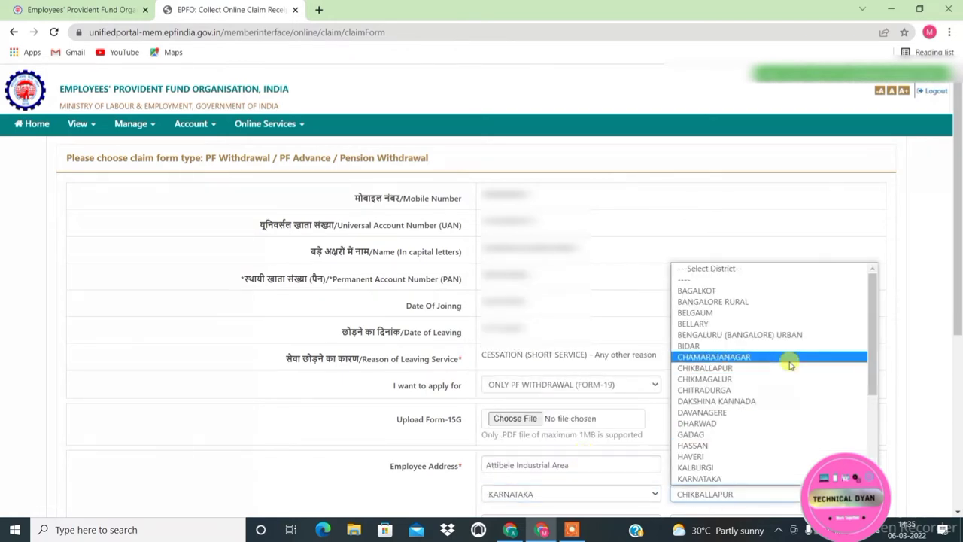
left_click(779, 336)
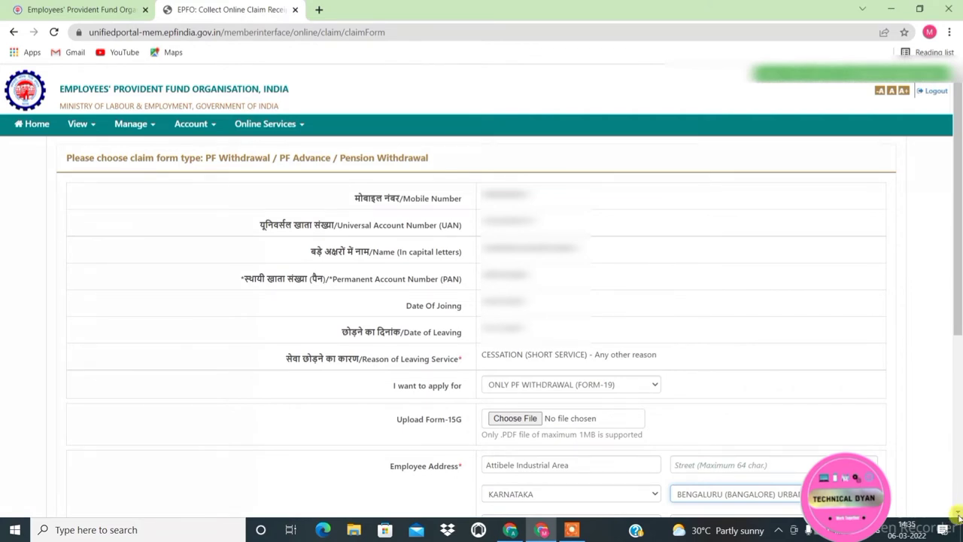
scroll(958, 516, "down", 2)
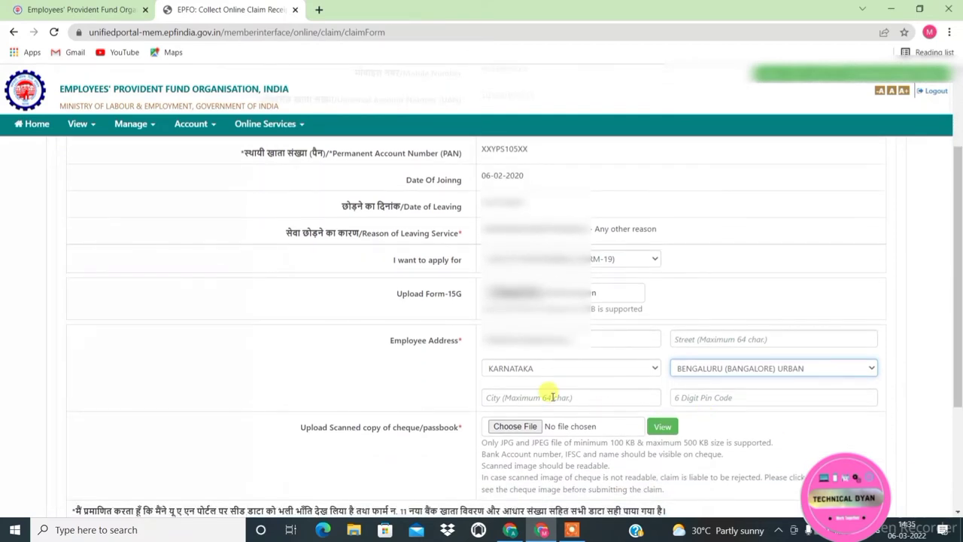
left_click(553, 397)
type("banglore")
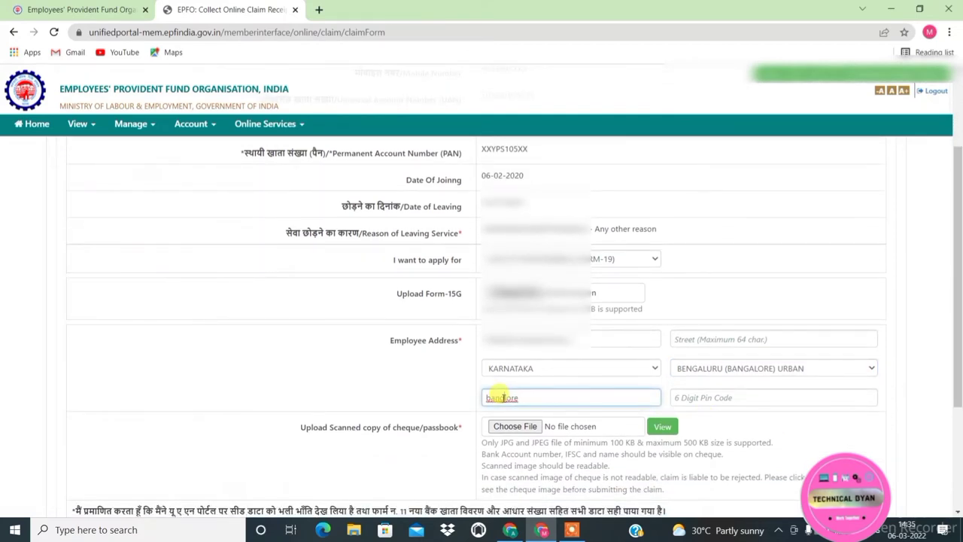
left_click(503, 398)
type("a")
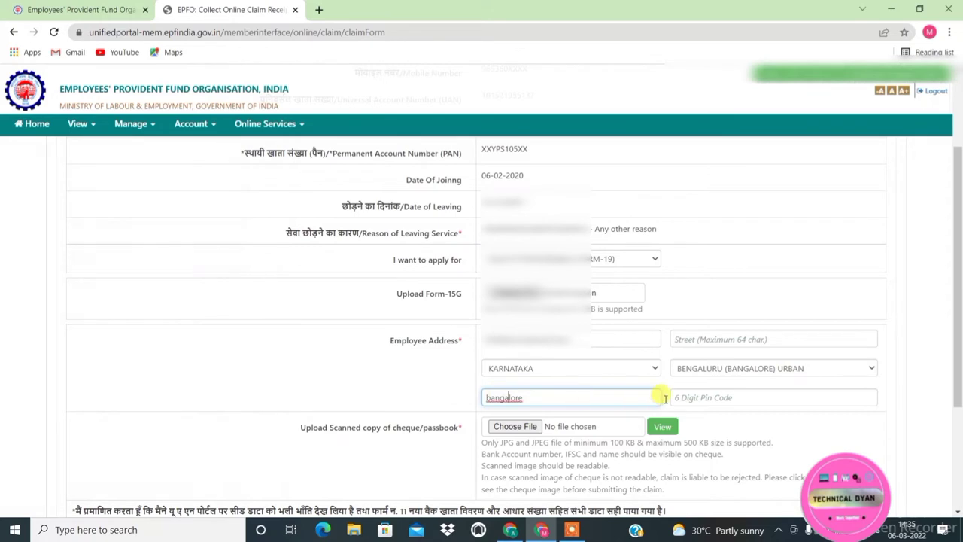
left_click(716, 397)
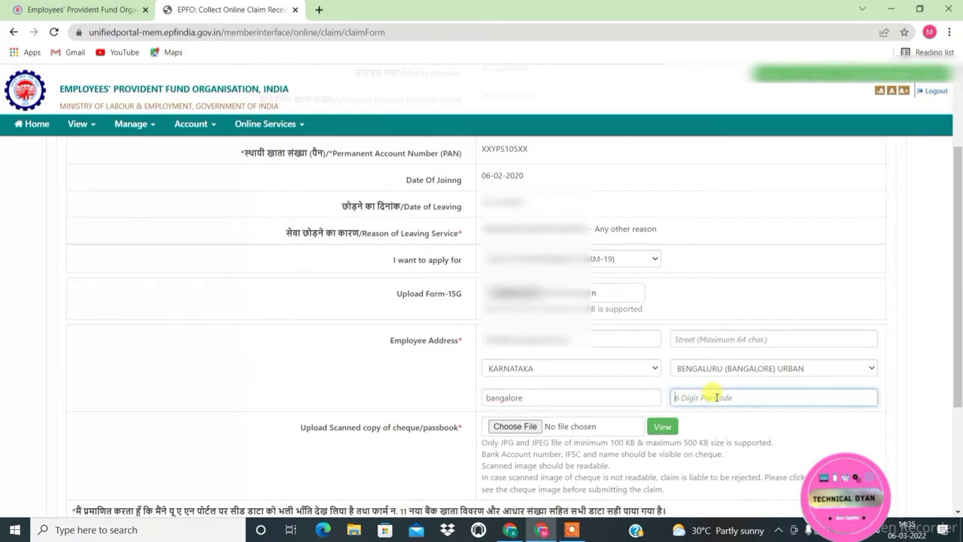
type("562107")
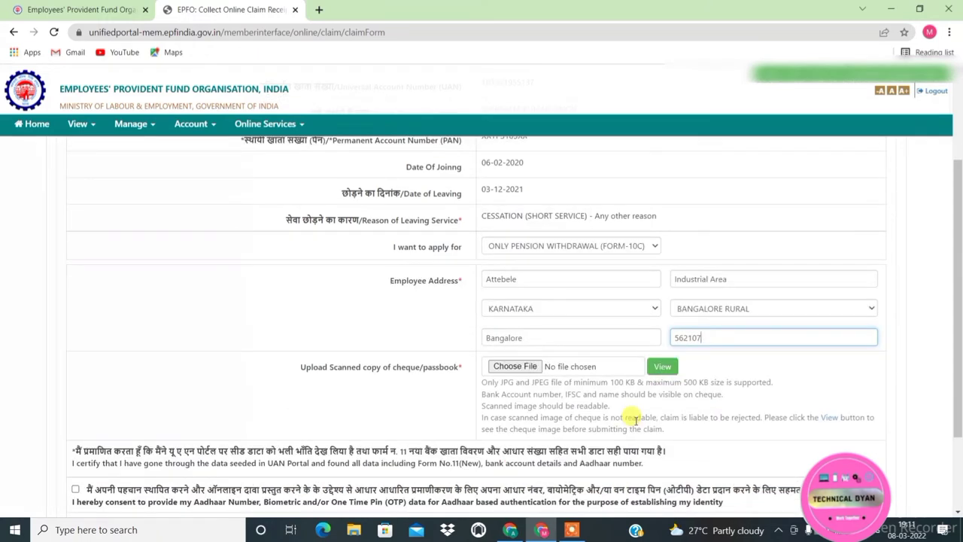
Attach the cheque image IMG-20200511-WA0005 (2).jpg and preview it
left_click(518, 372)
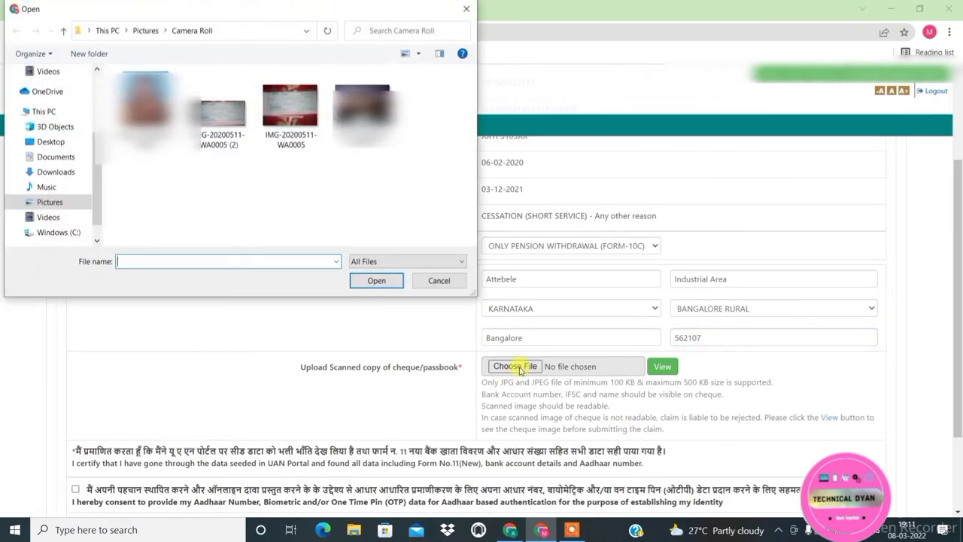
left_click(214, 120)
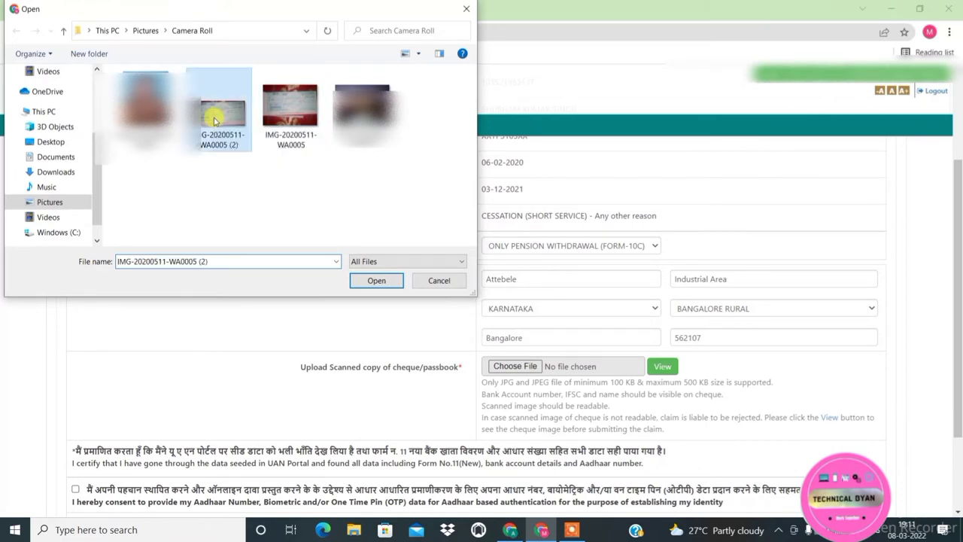
left_click(376, 281)
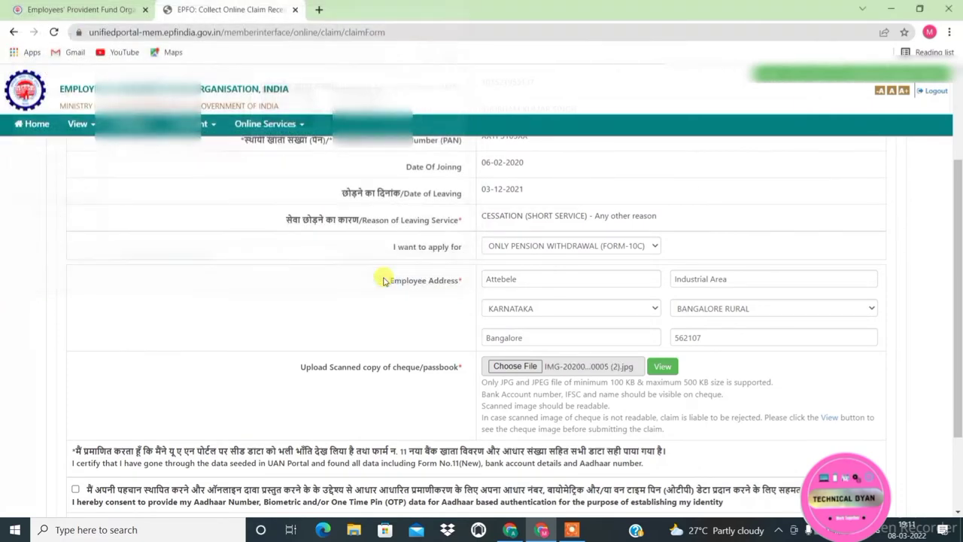
left_click(663, 366)
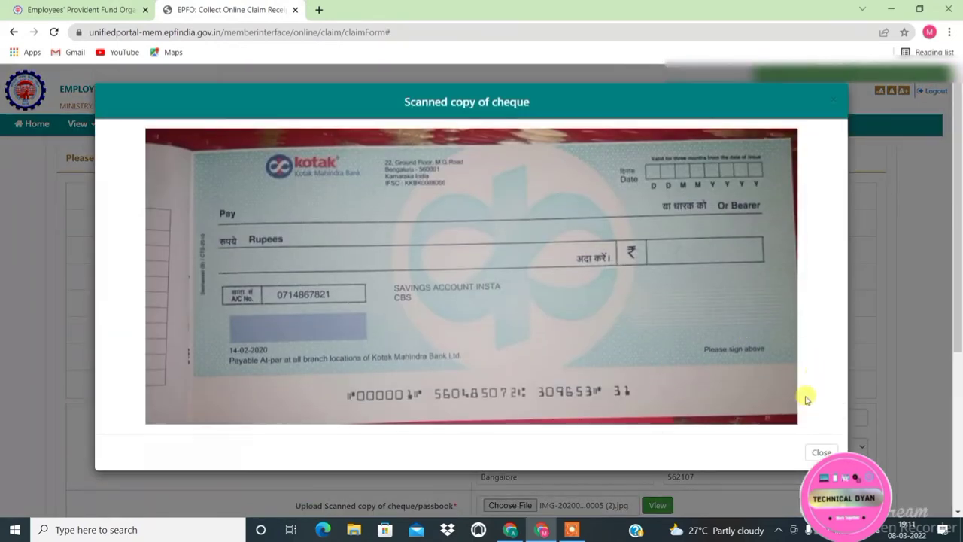
Give Aadhaar consent, request and paste the OTP, then validate it to submit the claim
left_click(822, 452)
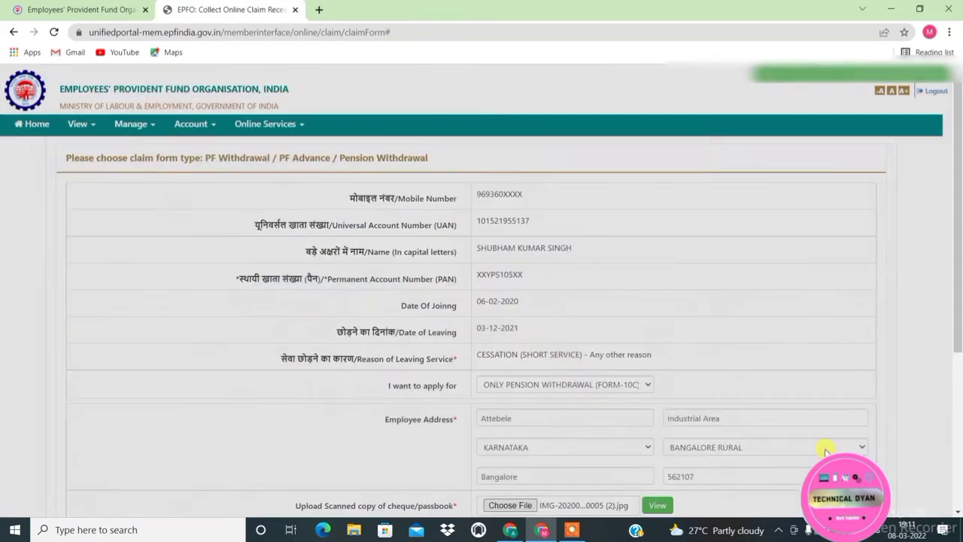
scroll(751, 447, "down", 2)
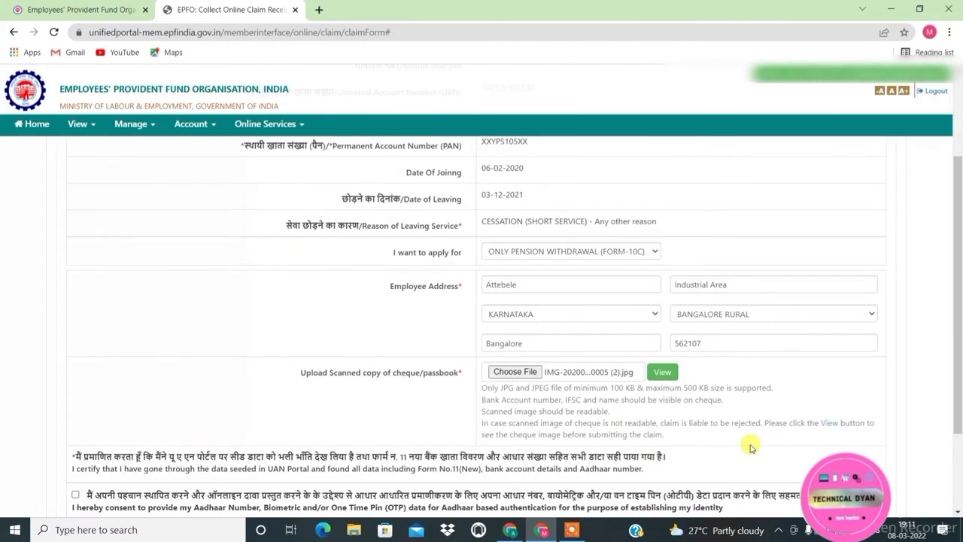
scroll(751, 447, "down", 2)
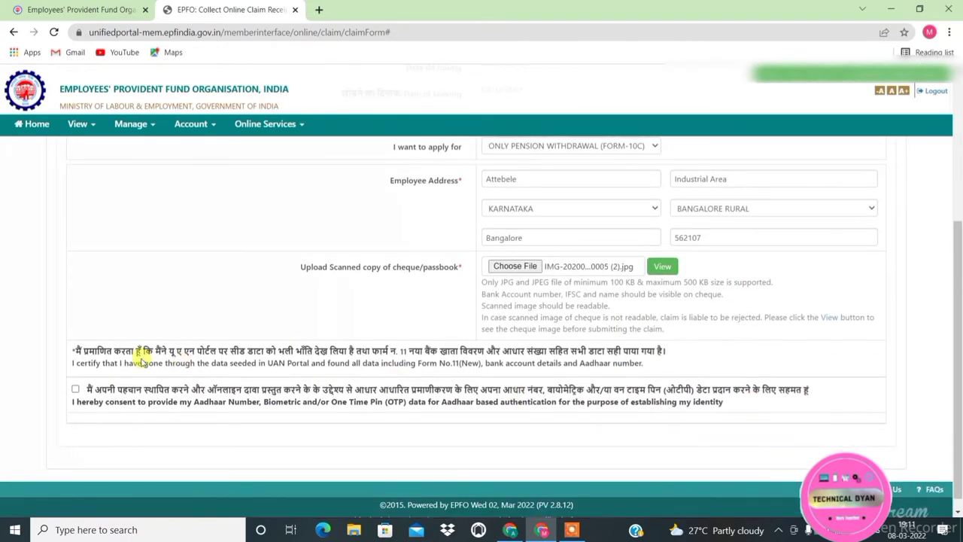
left_click(75, 388)
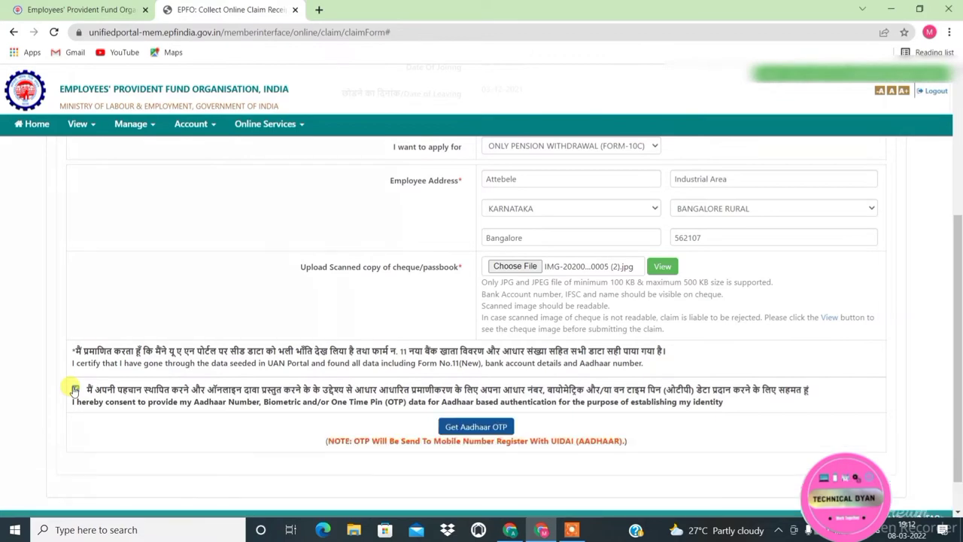
left_click(444, 426)
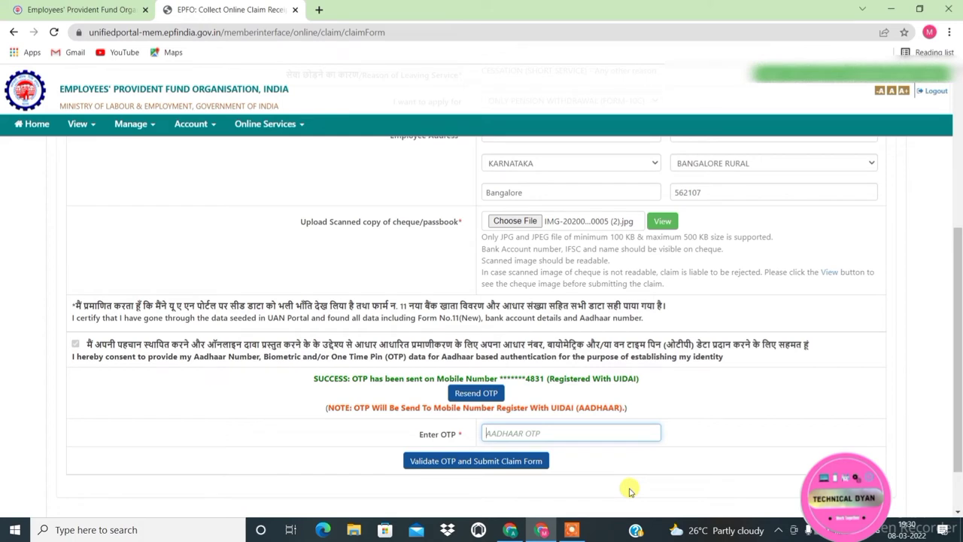
key("ctrl+v")
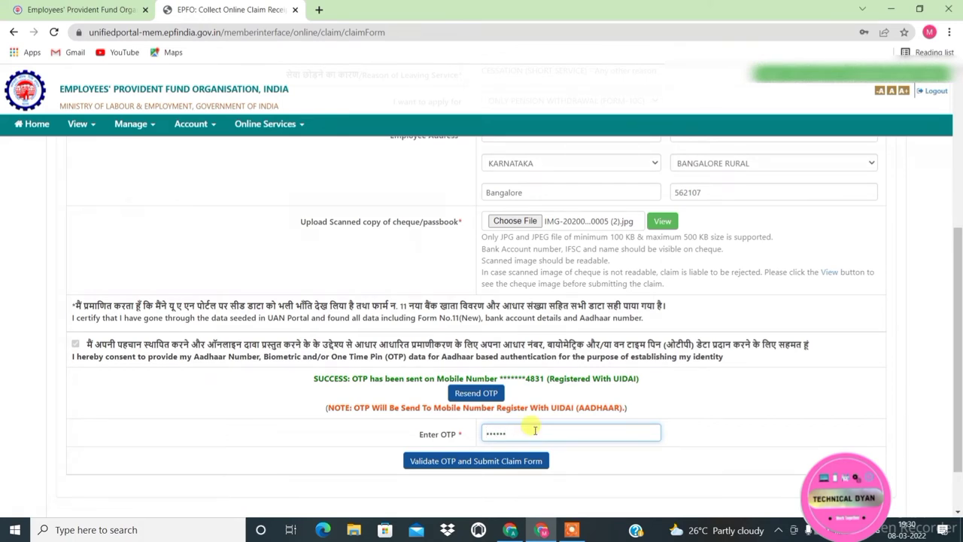
left_click(469, 460)
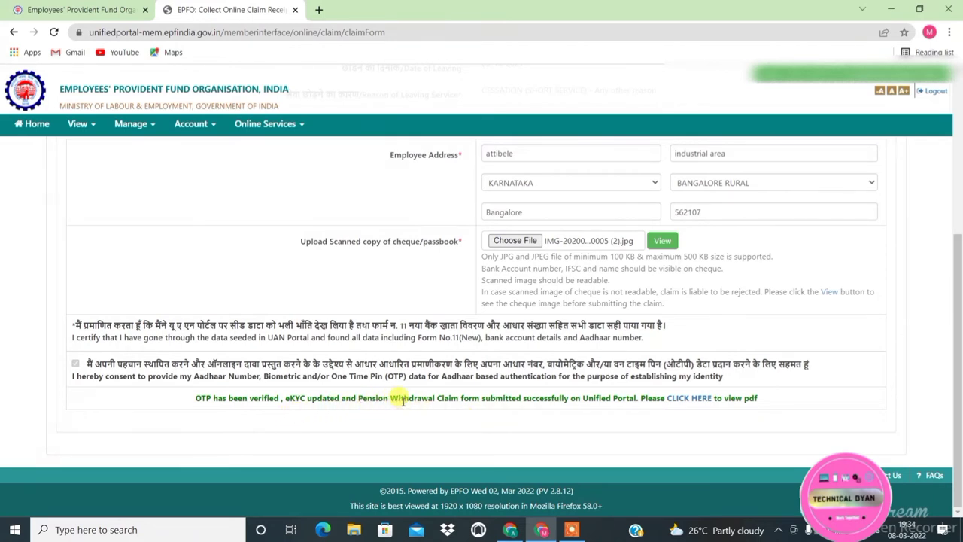
Go to Track Claim Status and open the Form-10C claim's PDF
left_click(265, 126)
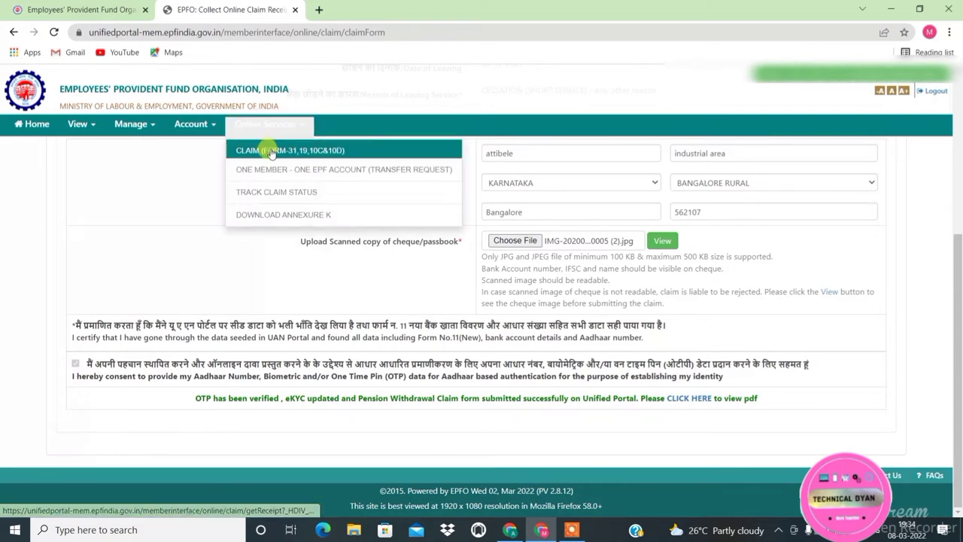
left_click(268, 193)
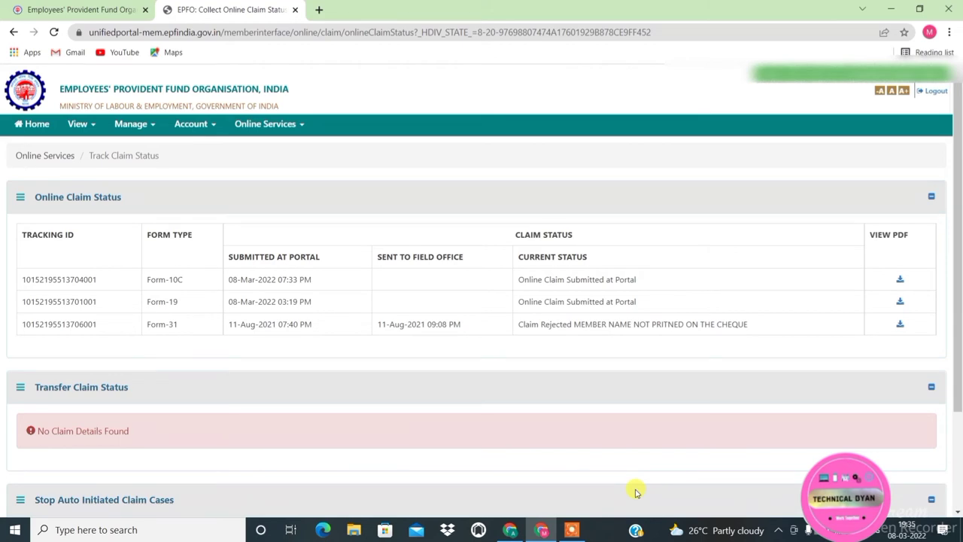
left_click(900, 280)
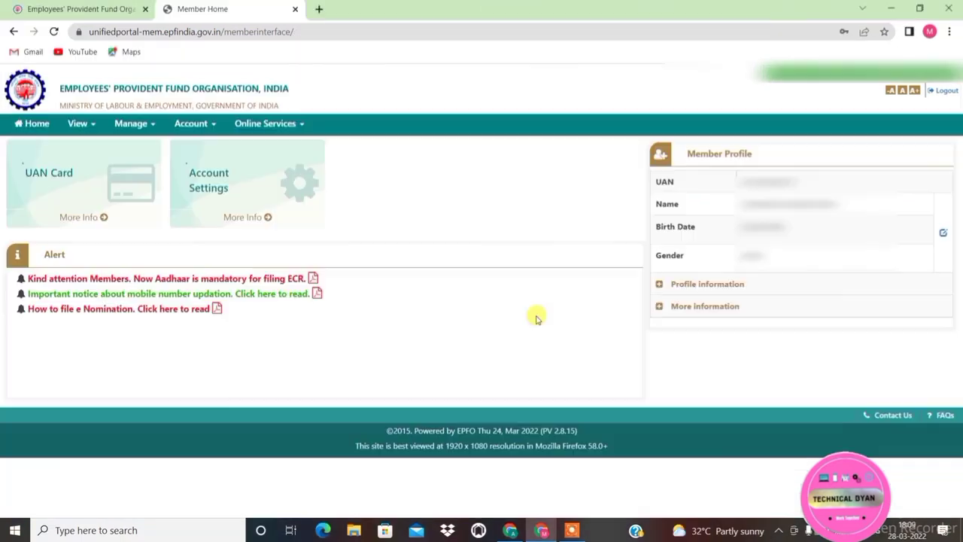
Start a new online claim, verify the entered bank account number and accept the undertaking
left_click(284, 123)
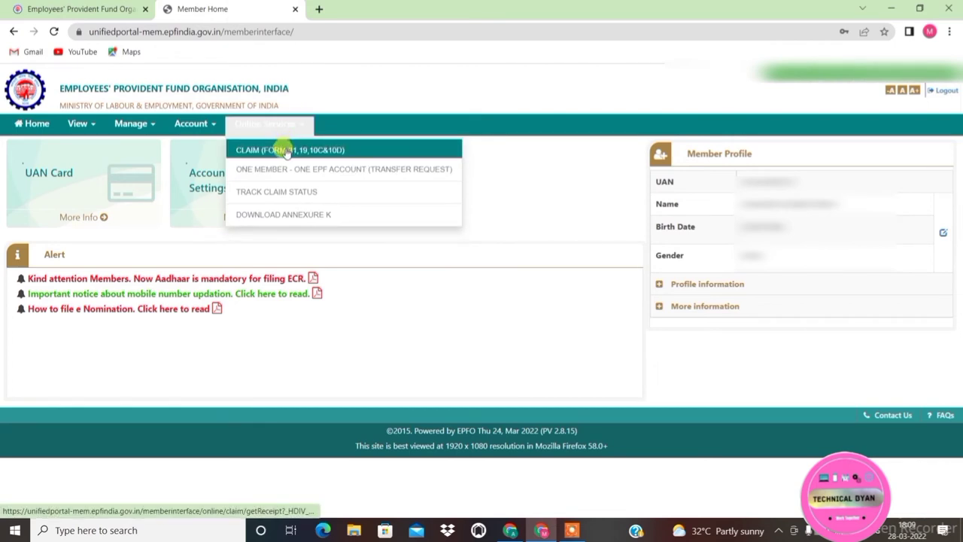
left_click(287, 151)
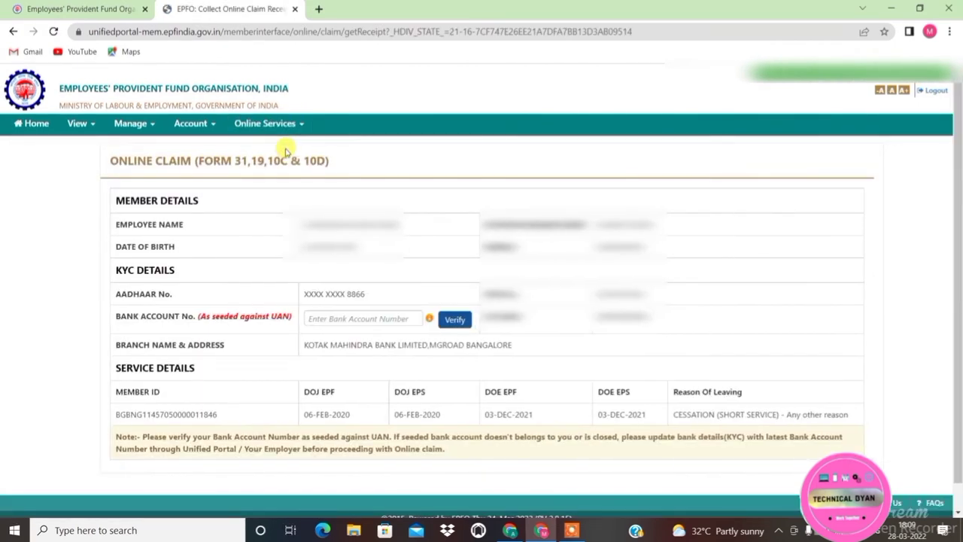
left_click(323, 316)
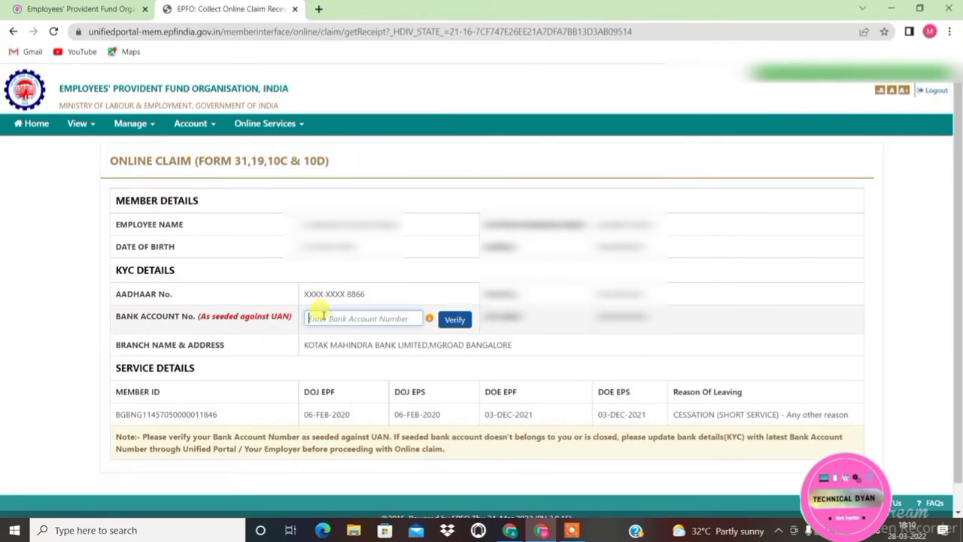
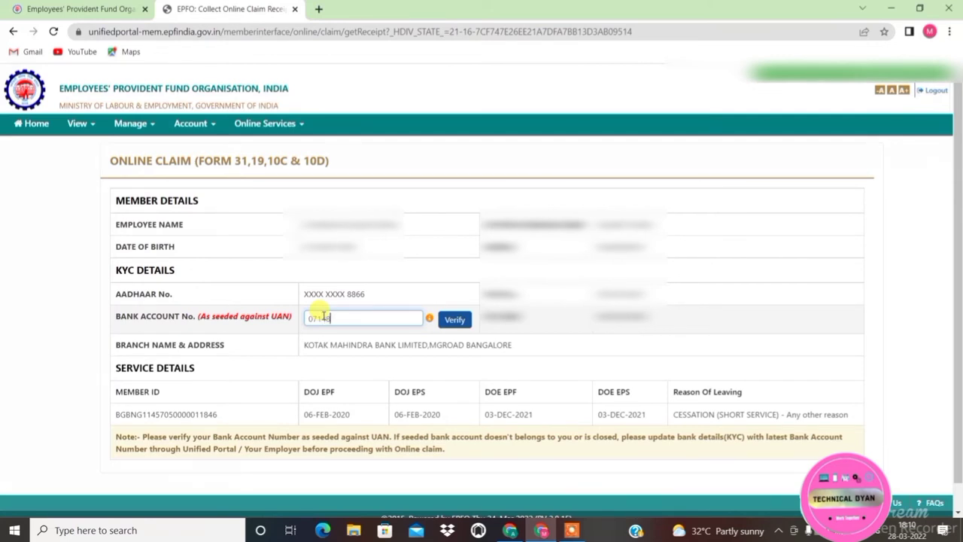
left_click(455, 319)
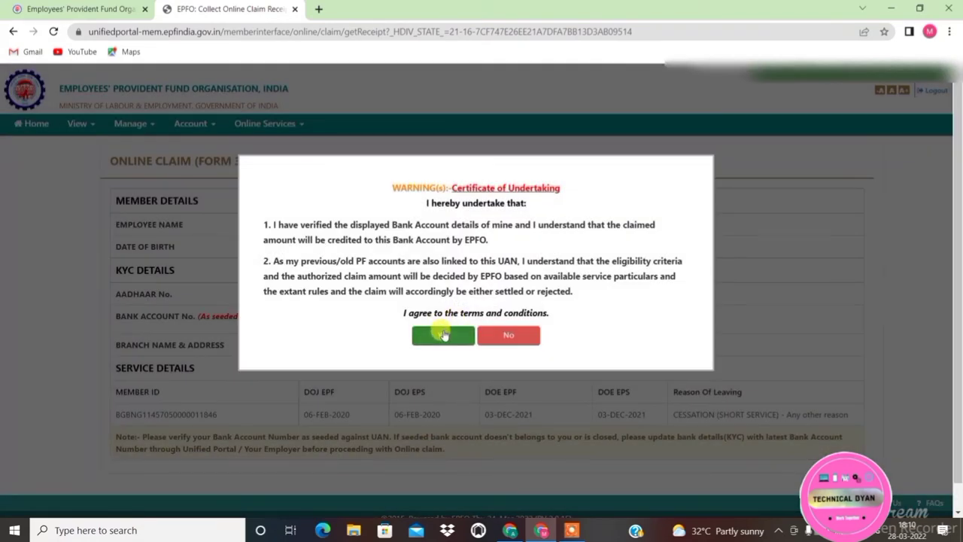
left_click(443, 335)
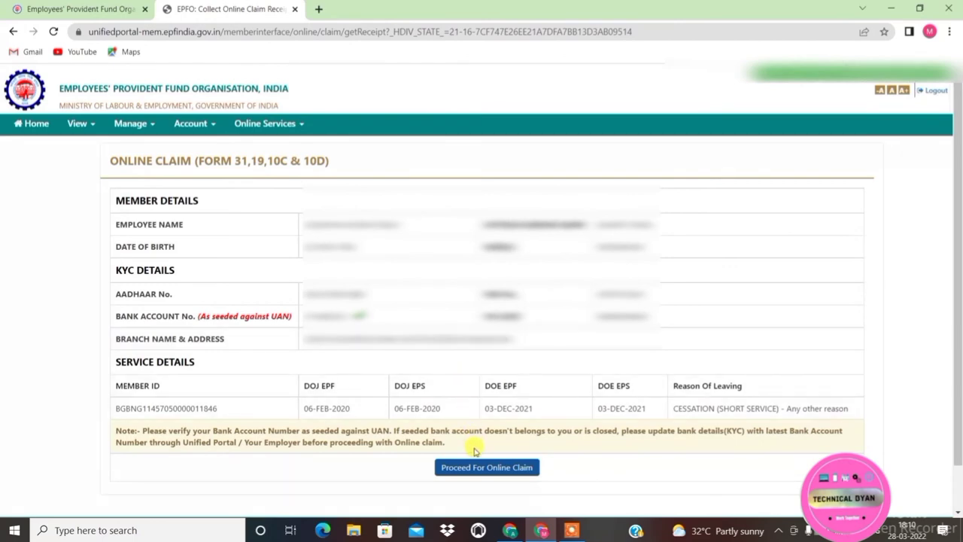
left_click(479, 467)
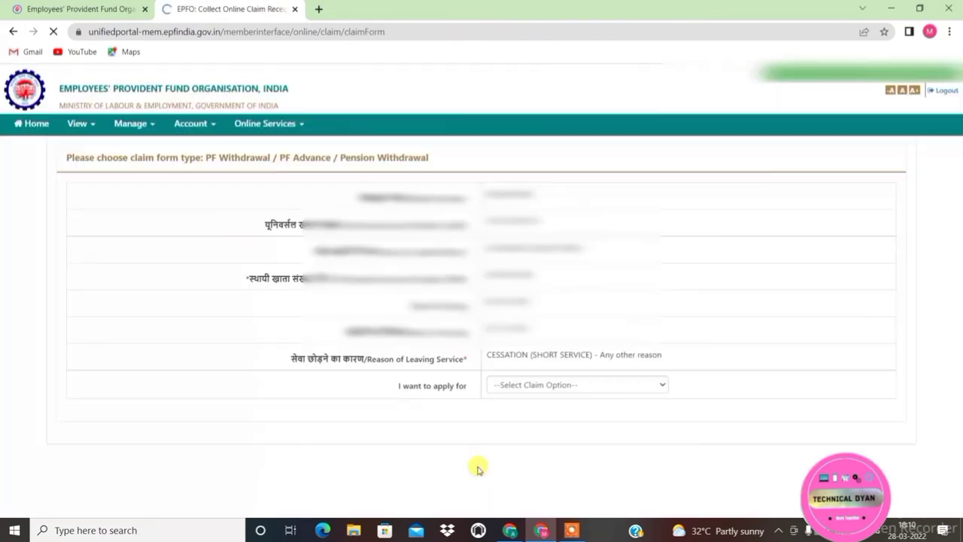
Choose SCHEME CERTIFICATE (FORM-10C) and the MANCRAFT MANAGEMENT SOLUTIONS service
left_click(532, 385)
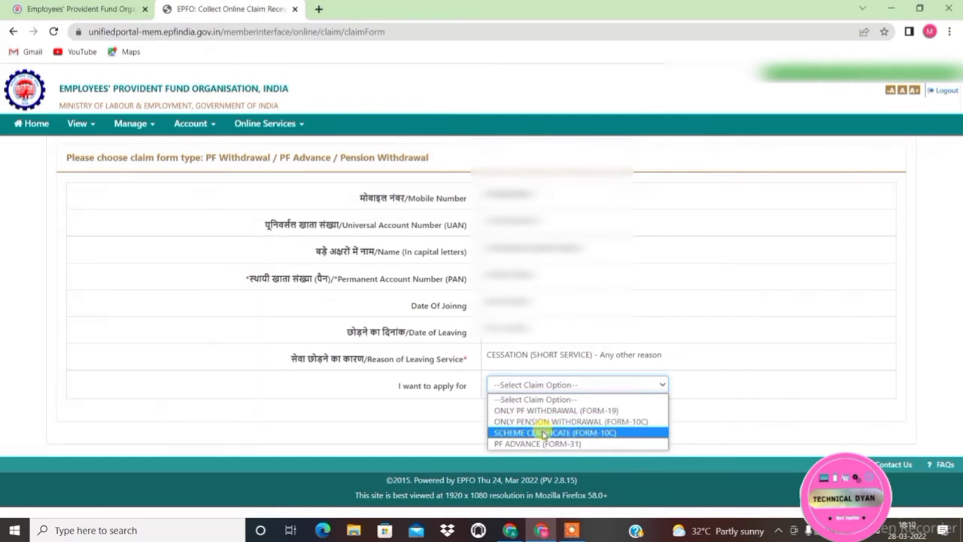
left_click(543, 433)
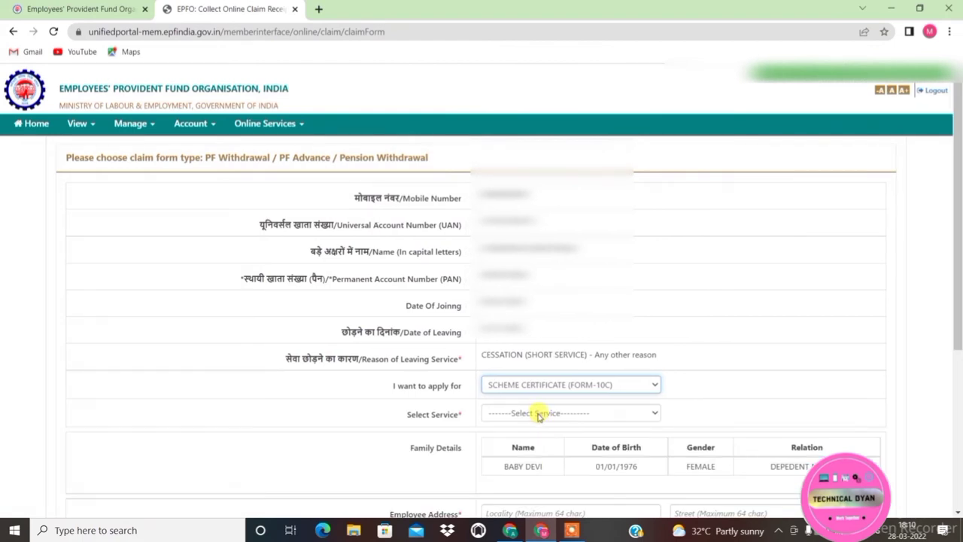
left_click(539, 415)
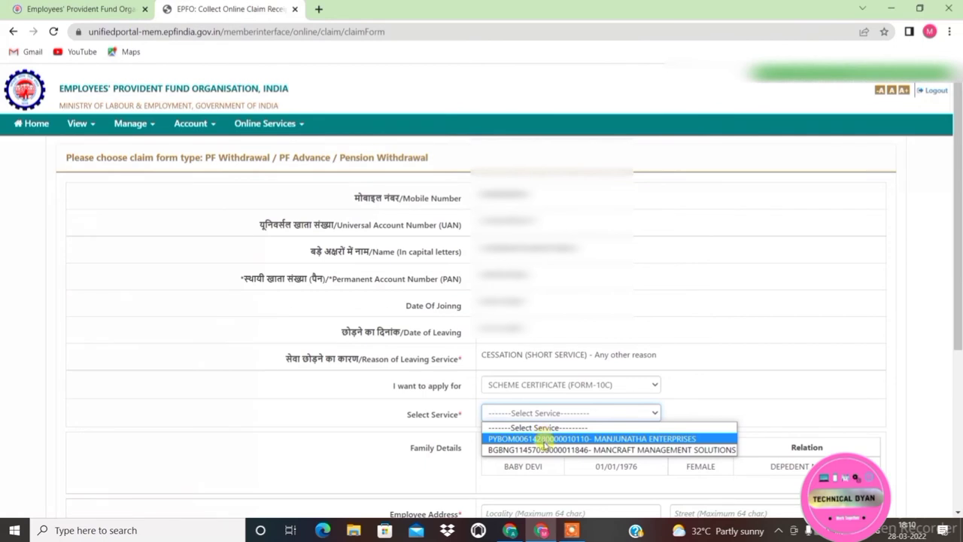
left_click(547, 450)
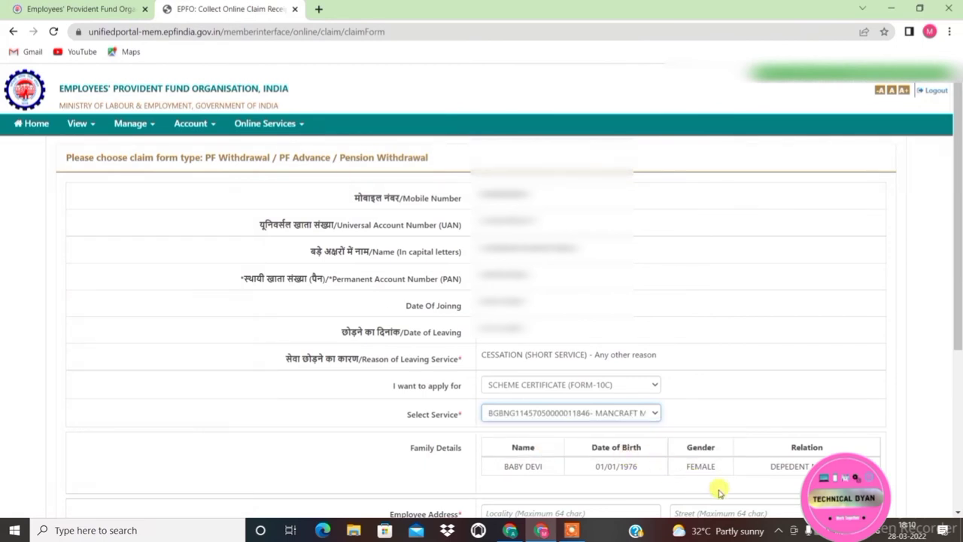
left_click(958, 512)
scroll(958, 513, "down", 2)
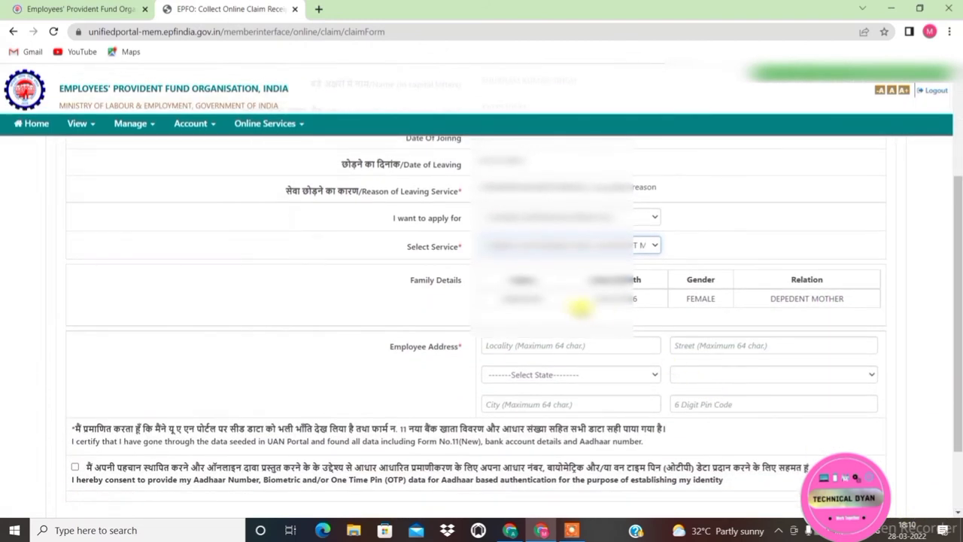
Step through the address fields and tick the Aadhaar authentication consent checkbox
left_click(544, 344)
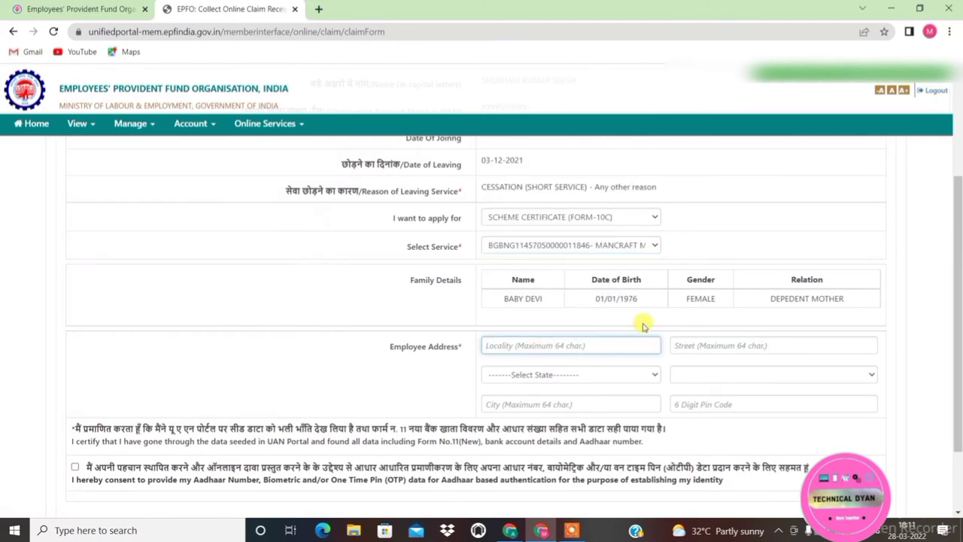
left_click(703, 344)
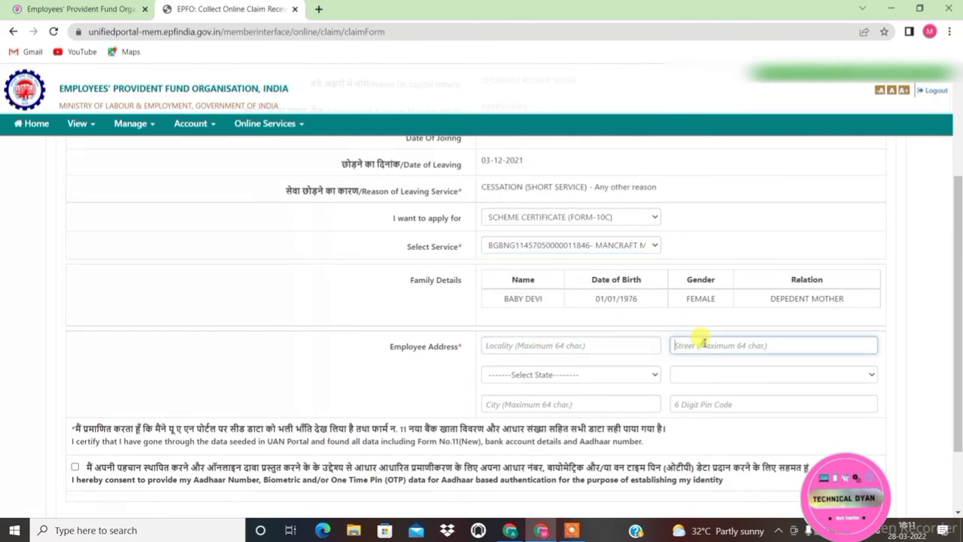
left_click(539, 379)
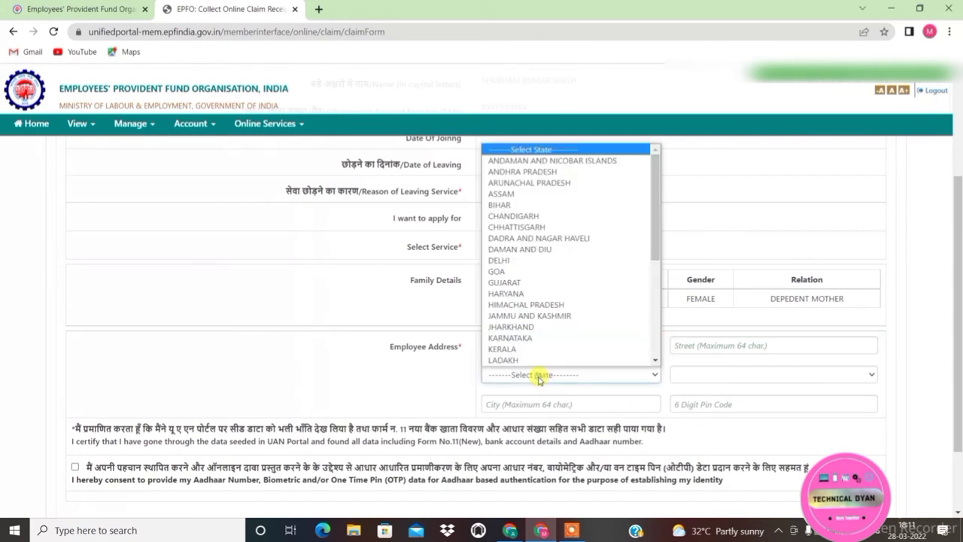
left_click(693, 380)
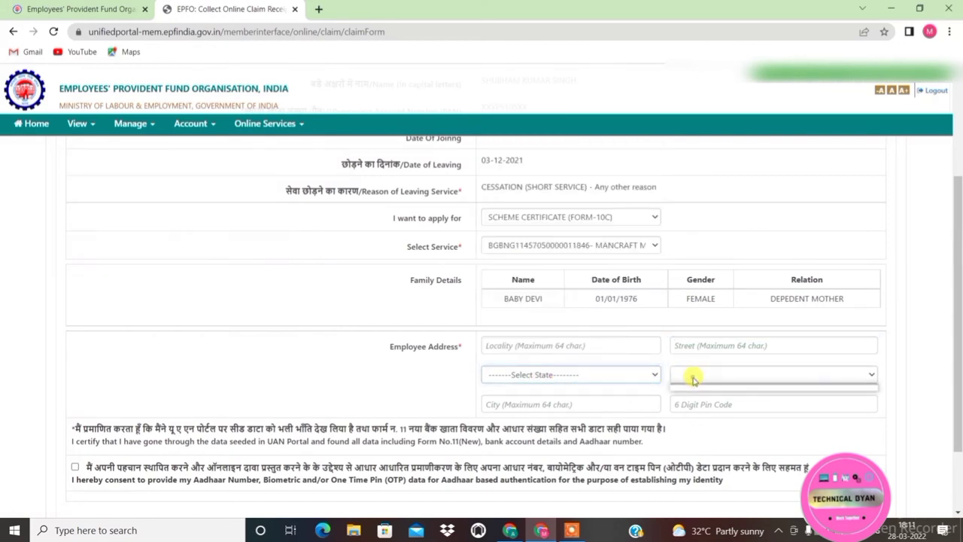
left_click(550, 402)
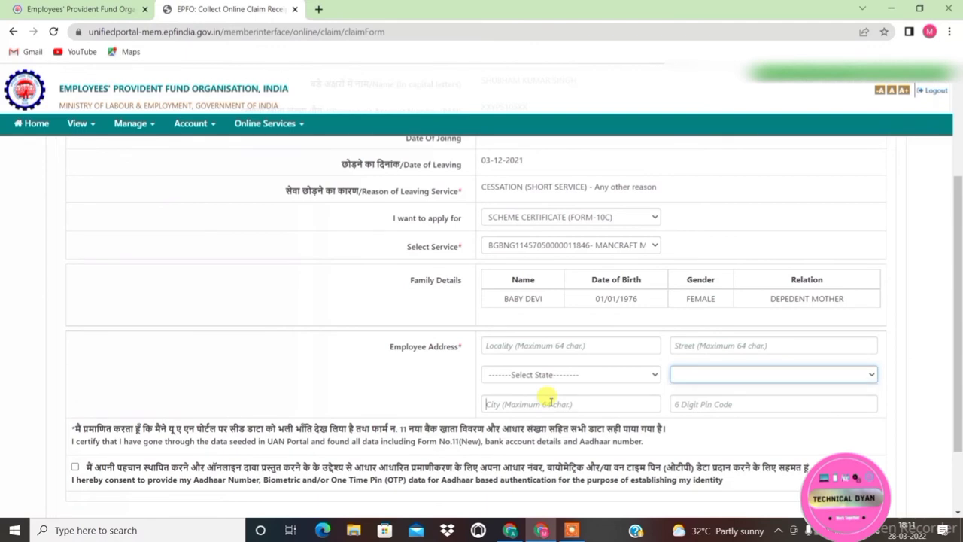
left_click(705, 405)
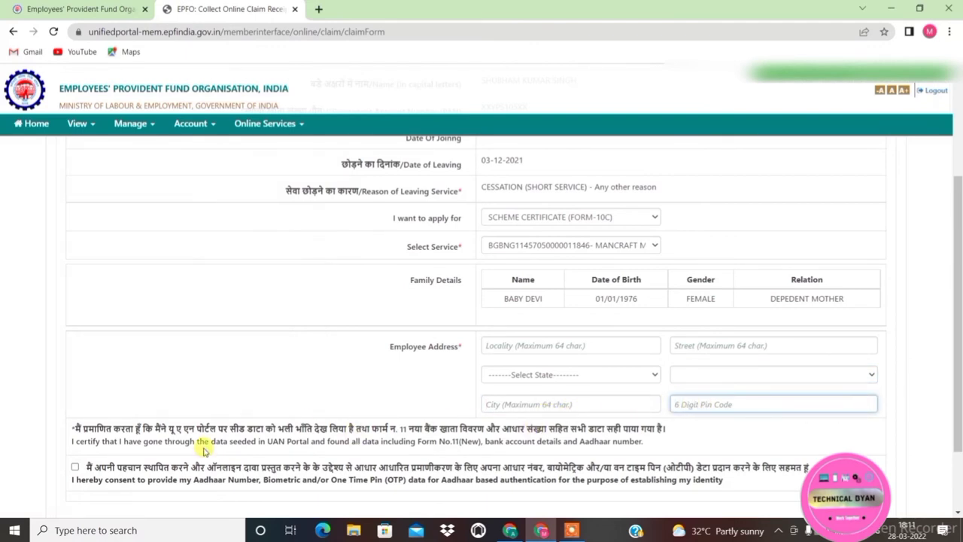
left_click(76, 468)
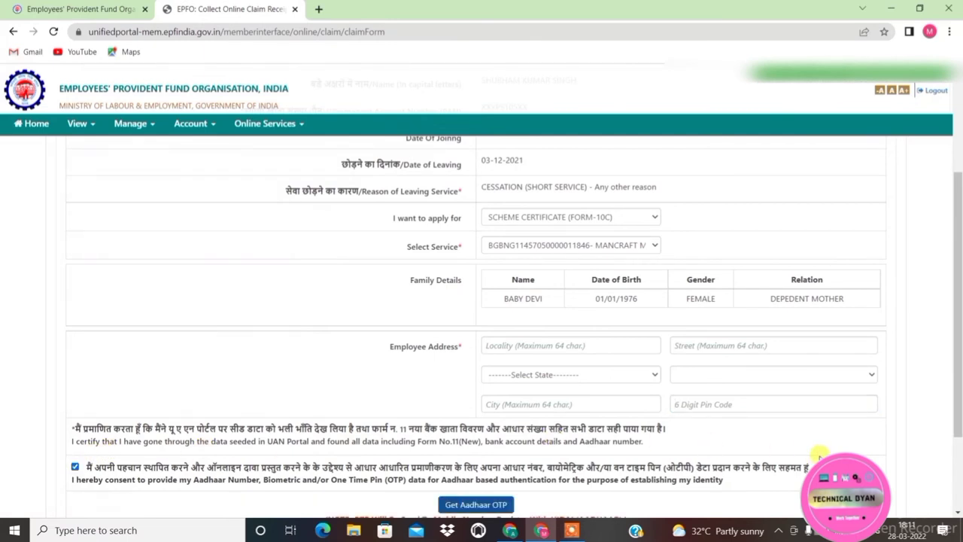
scroll(957, 514, "down", 3)
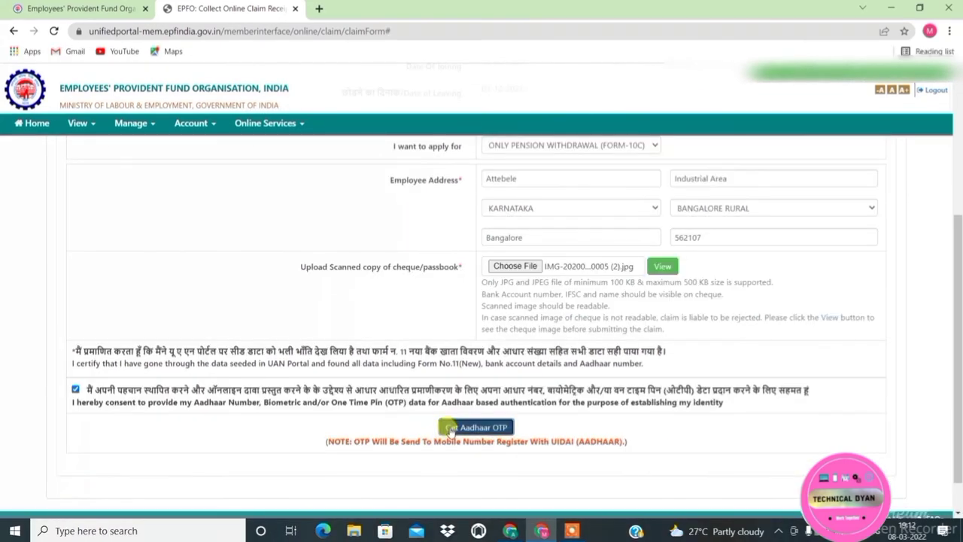
Request an Aadhaar OTP, paste the received code, and validate it to submit the pension withdrawal claim
left_click(445, 423)
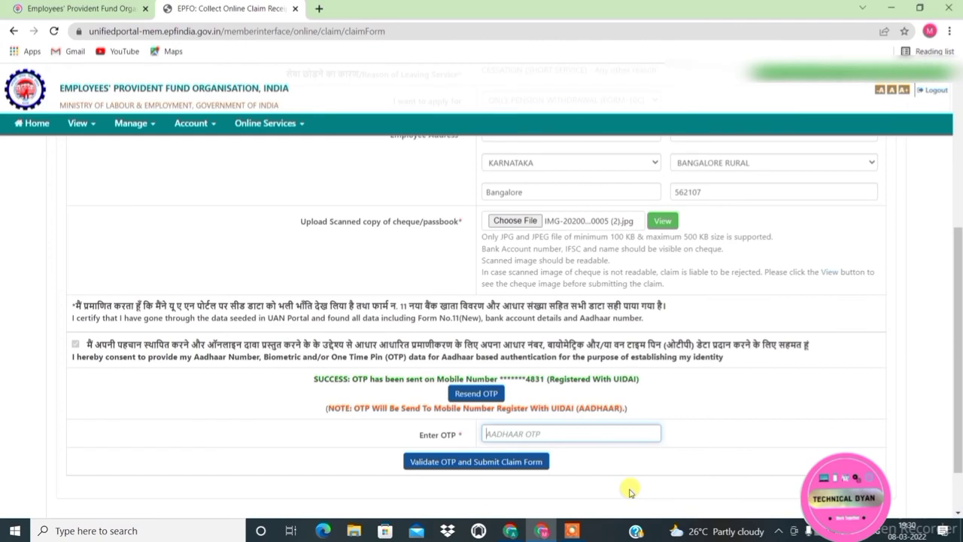
left_click(535, 432)
key("ctrl+v")
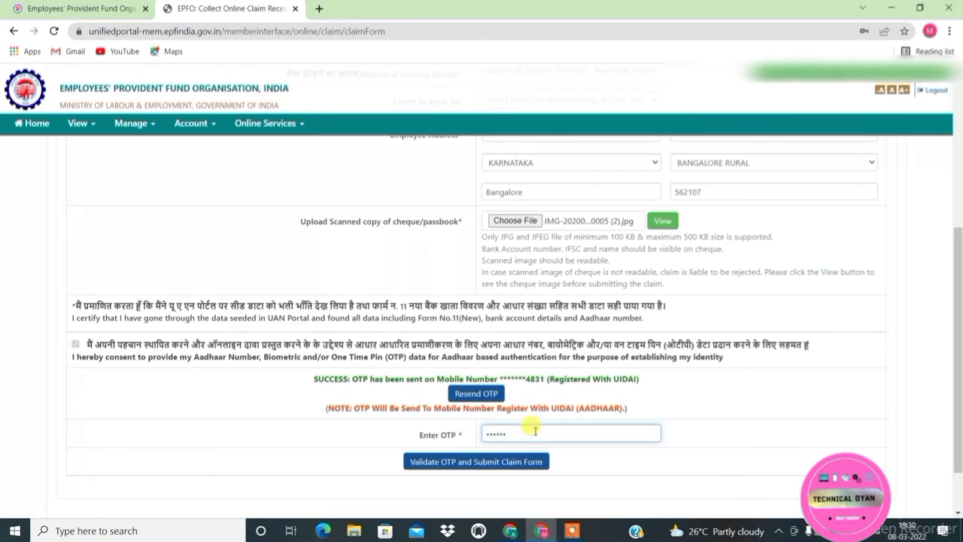
left_click(468, 461)
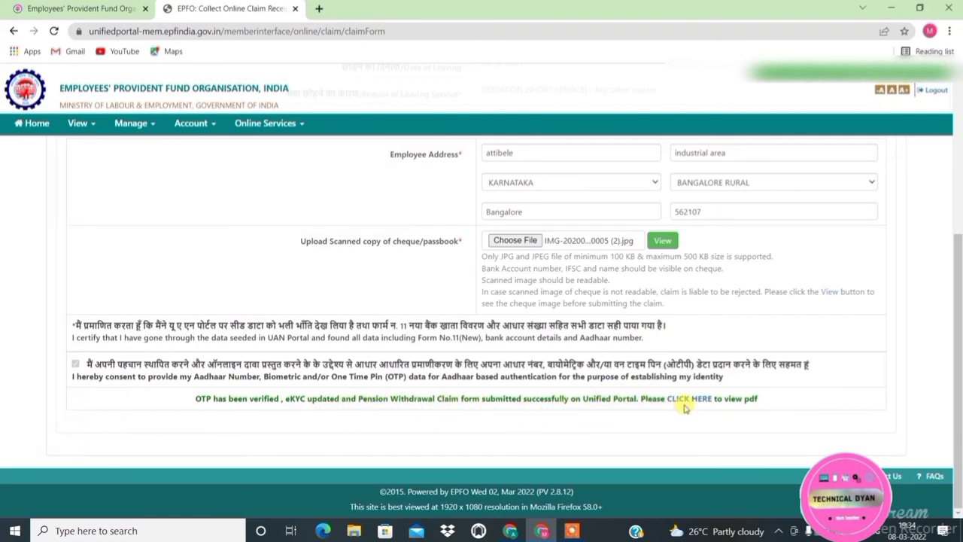
Go to Online Services > Track Claim Status and open the Form-10C claim's PDF
left_click(265, 125)
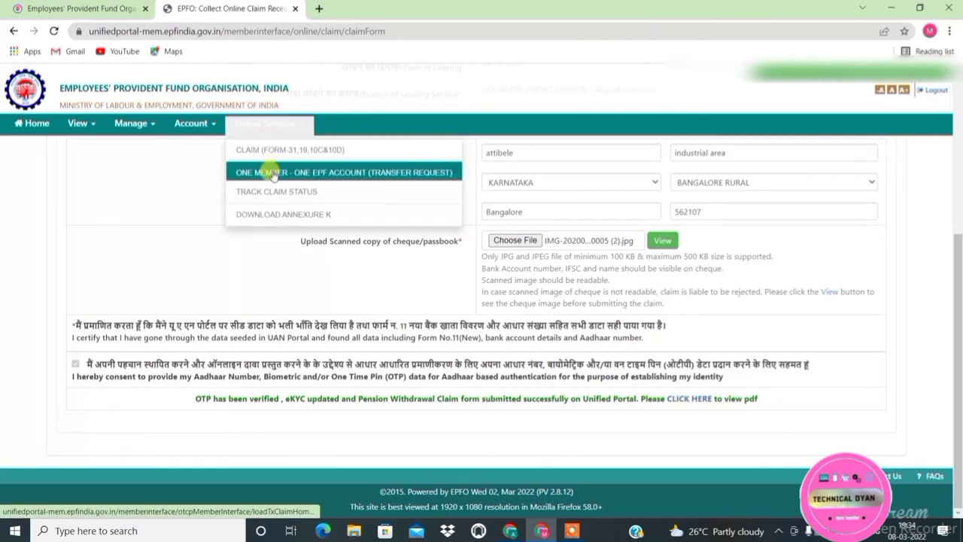
left_click(273, 196)
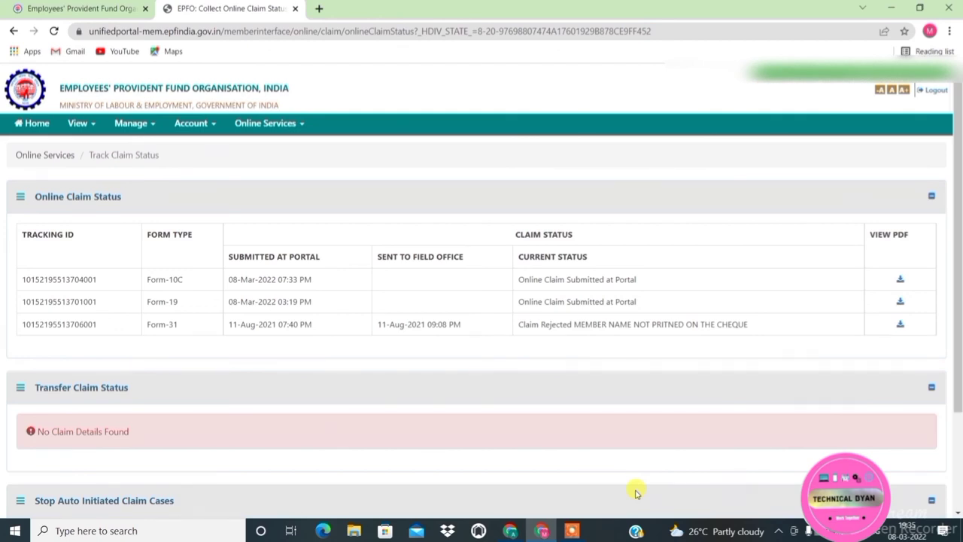
left_click(900, 279)
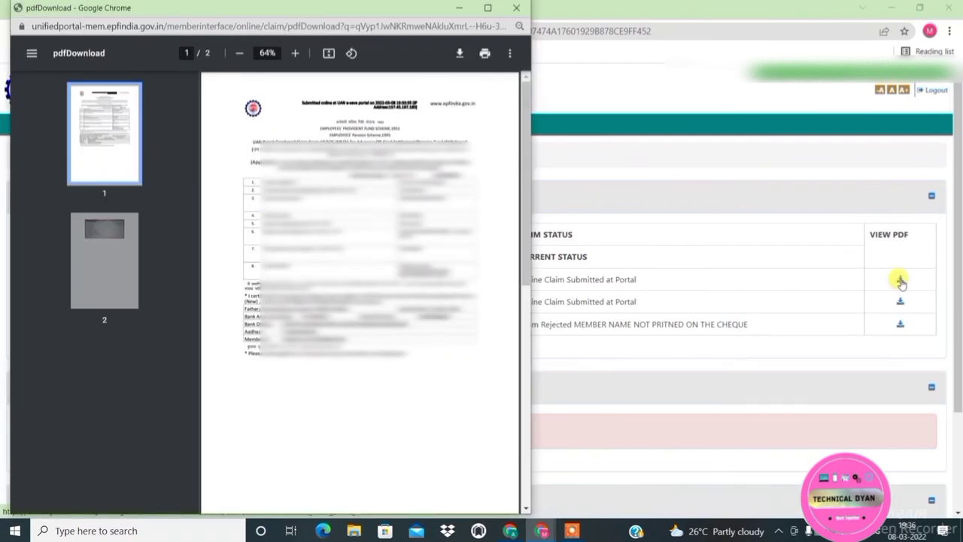